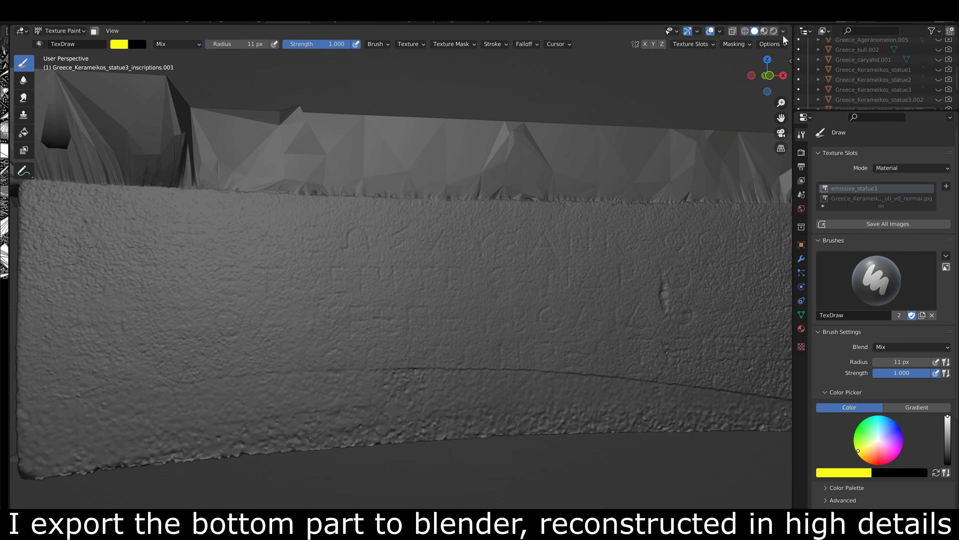
Step: Shade the slab with a light white MatCap and orbit to inspect the carved surface
left_click(784, 32)
left_click(774, 103)
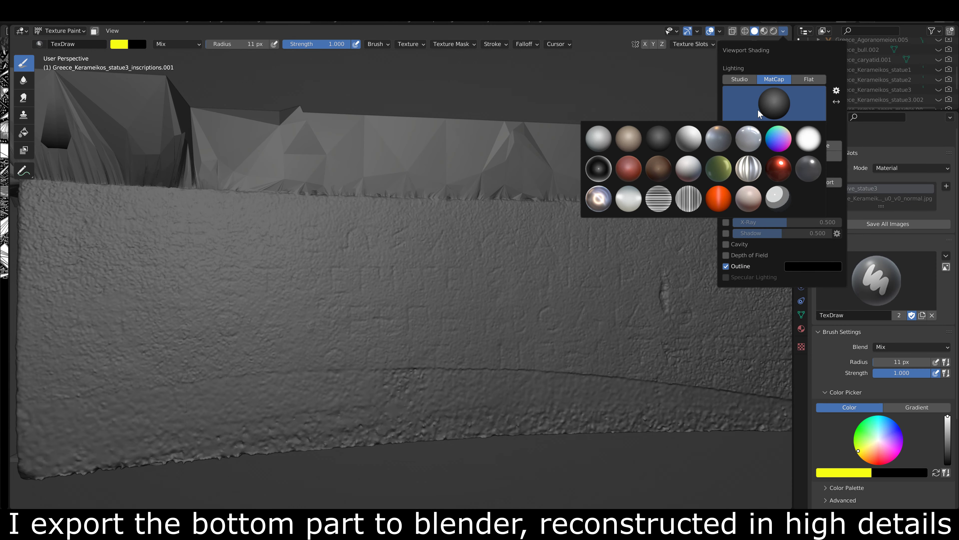
left_click(600, 146)
mouse_move(505, 236)
middle_mouse_down()
mouse_move(521, 233)
mouse_move(469, 257)
middle_mouse_up()
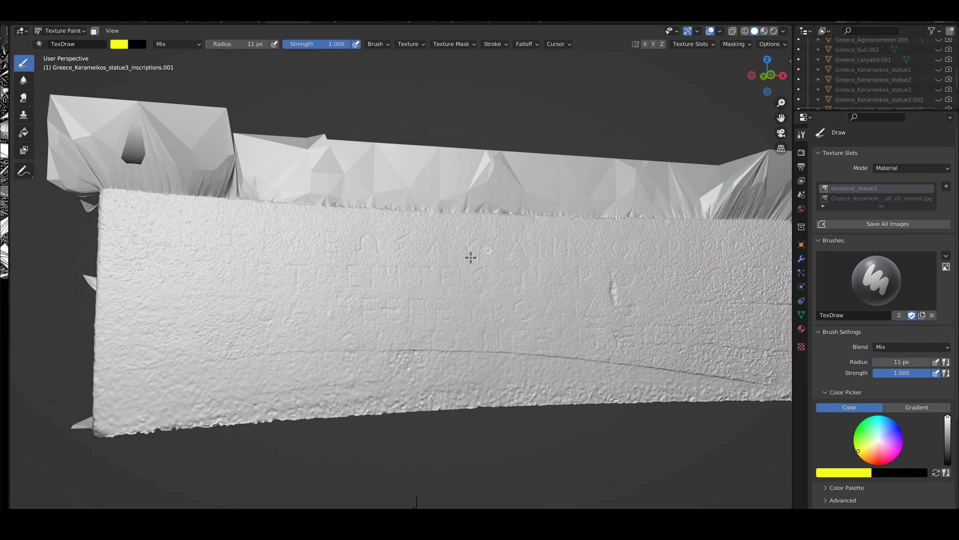
scroll(344, 263, "up", 3)
middle_click_drag(351, 263, 468, 261, "shift")
mouse_move(739, 109)
middle_mouse_down()
mouse_move(640, 229)
mouse_move(536, 234)
mouse_move(497, 254)
mouse_move(593, 257)
middle_mouse_up()
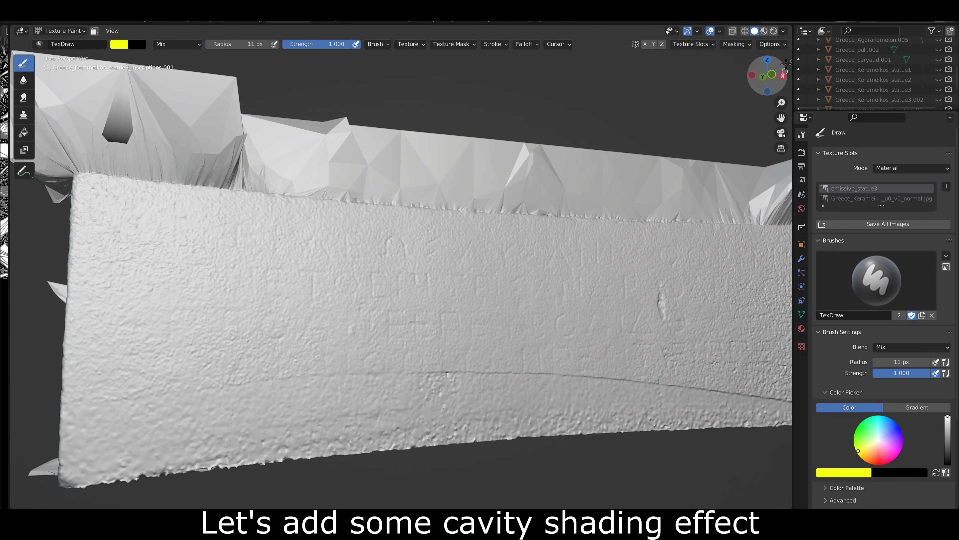
Step: Enable cavity shading with the cavity type set to Both
left_click(783, 34)
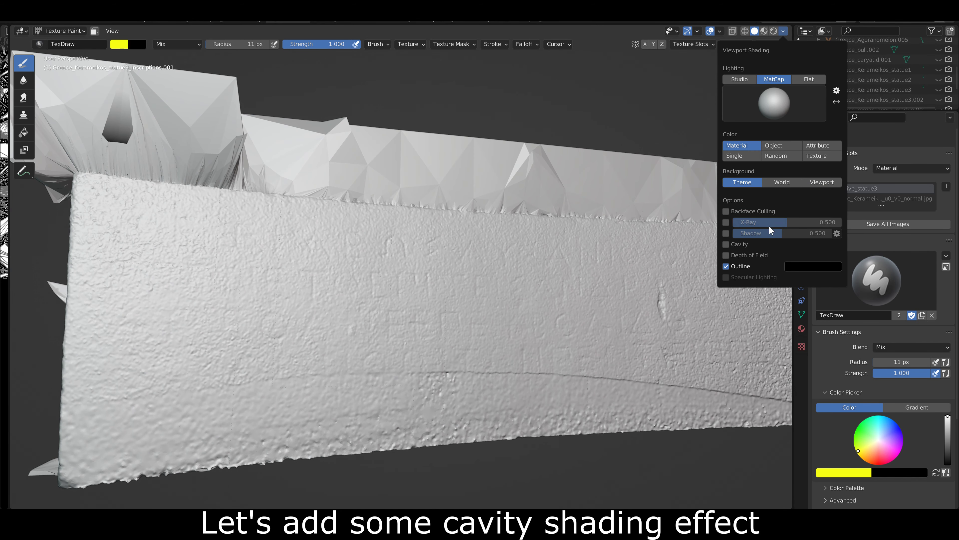
left_click(726, 244)
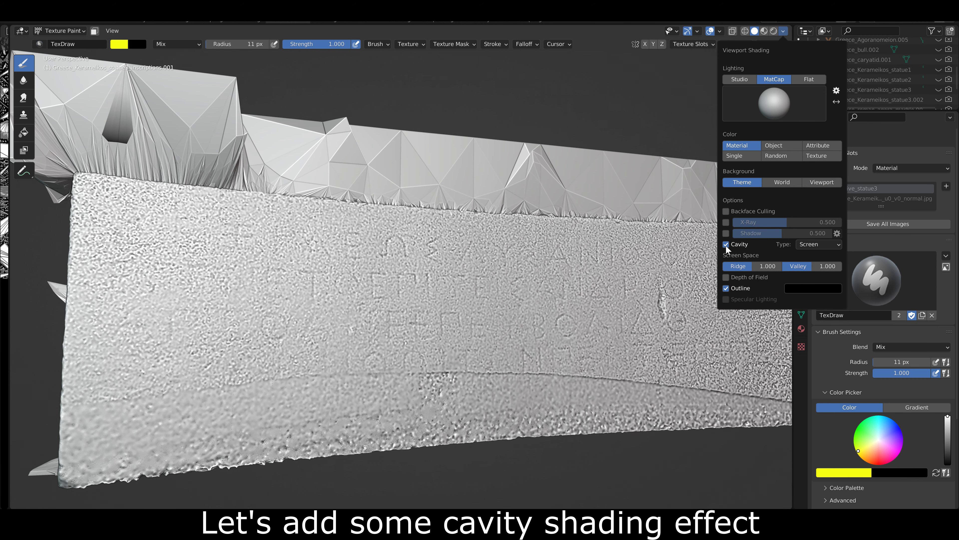
left_click(725, 244)
left_click(726, 244)
left_click(817, 244)
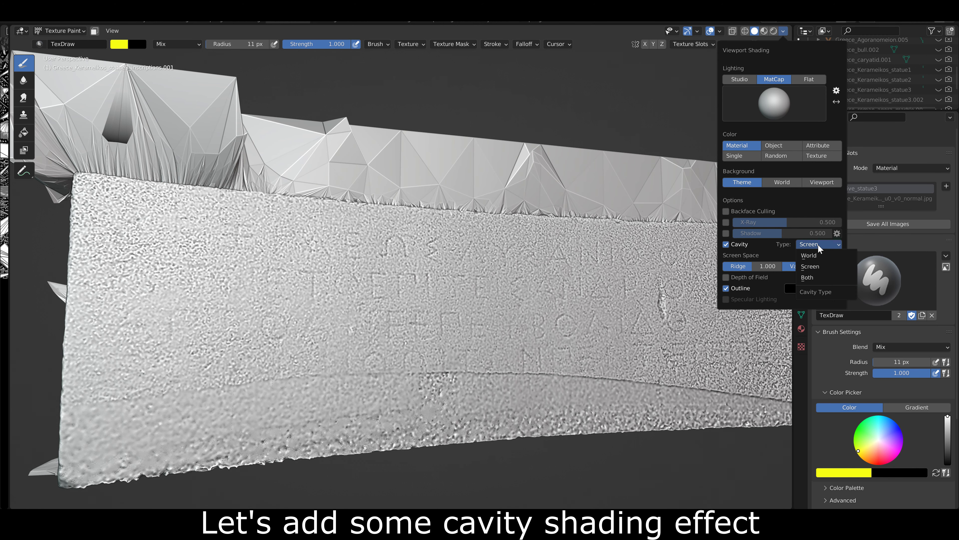
left_click(812, 278)
Step: Zoom toward the inscription and display the slab's baked normal.jpg texture
middle_click_drag(528, 271, 465, 261)
scroll(486, 269, "up", 2)
scroll(444, 272, "up", 2)
scroll(439, 273, "up", 1)
left_click(784, 30)
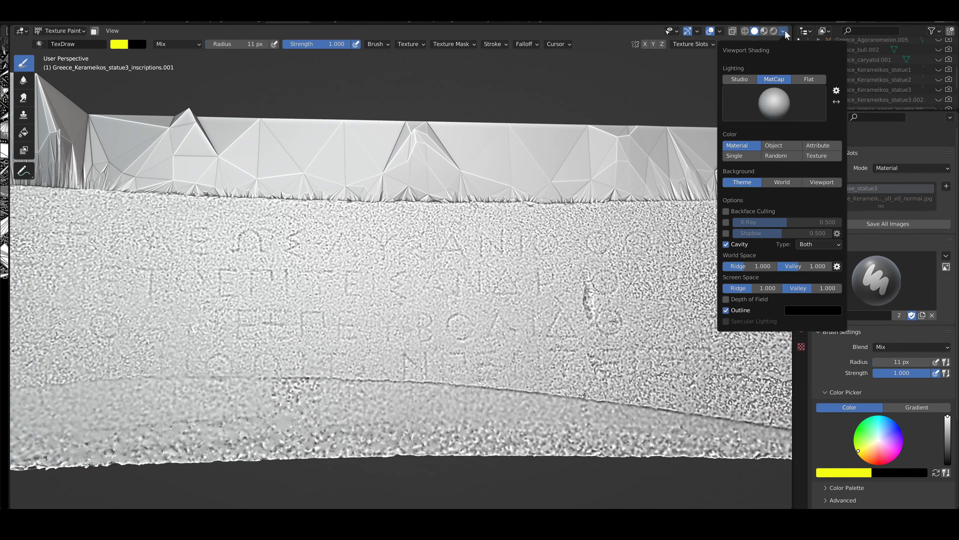
left_click(874, 198)
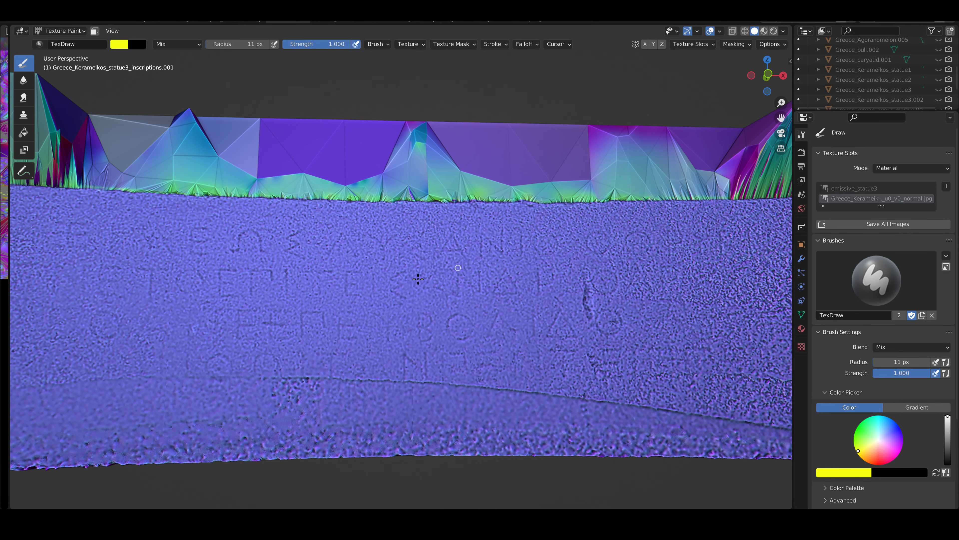
Step: Paint on the emissive_statue3 texture, facing the inscription, tracing the first letters in yellow
middle_click_drag(418, 278, 643, 265)
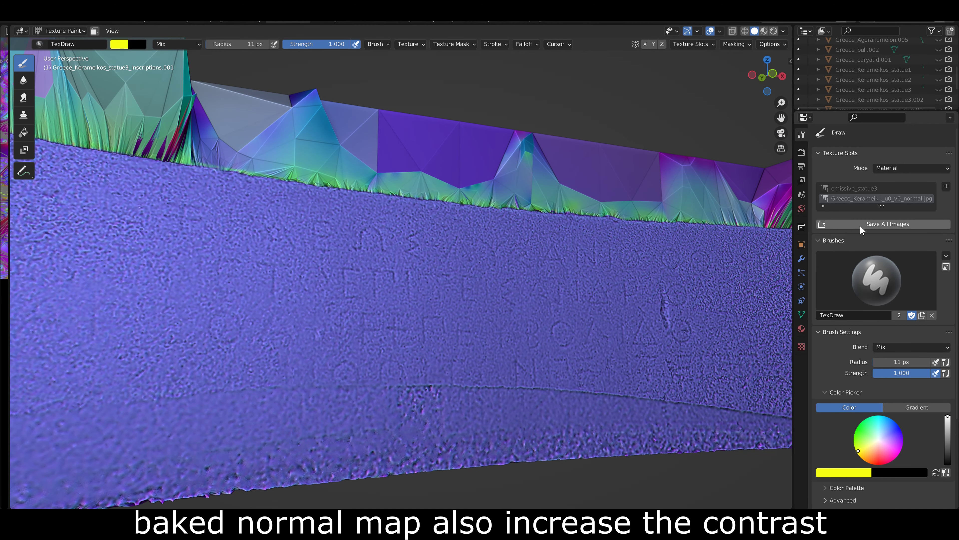
left_click(851, 188)
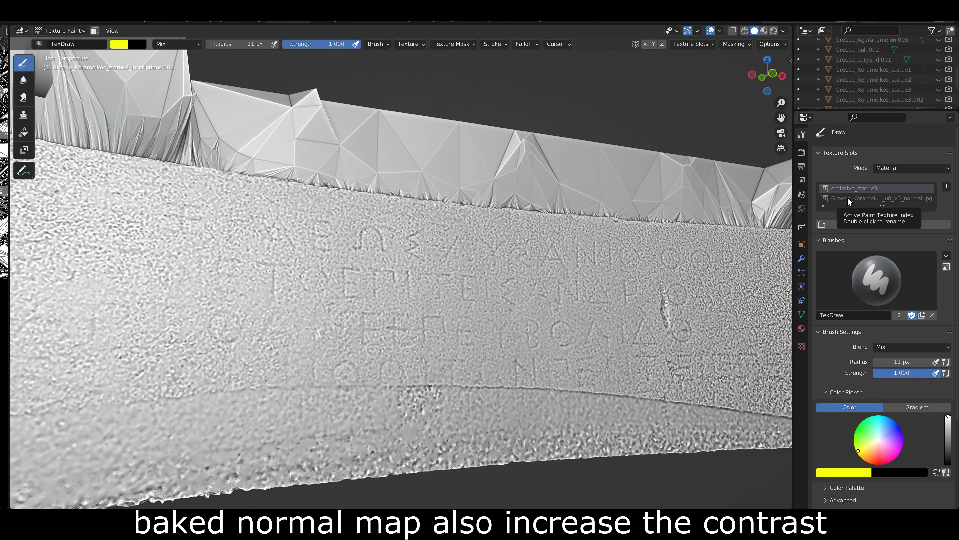
left_click(848, 198)
middle_click_drag(533, 328, 474, 333)
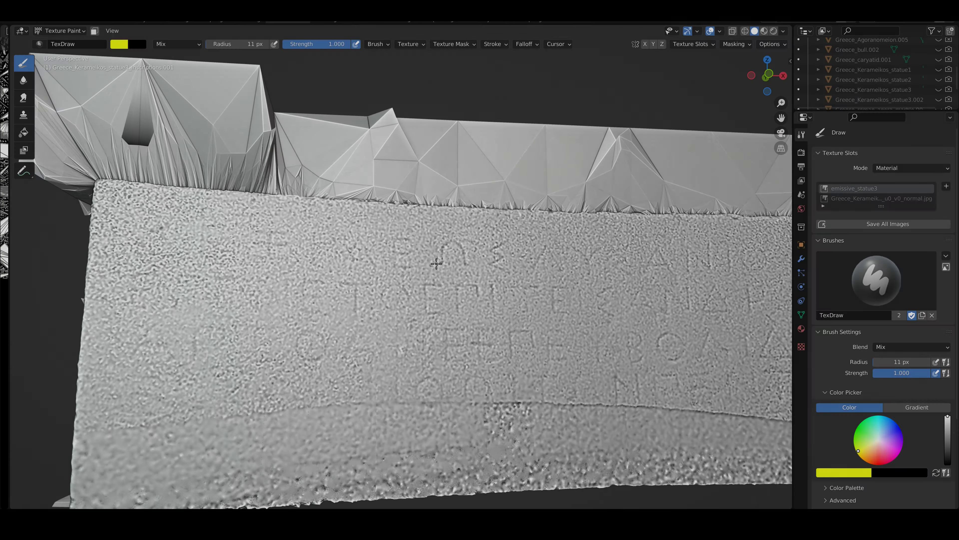
mouse_move(436, 263)
left_mouse_down()
mouse_move(451, 241)
mouse_move(468, 264)
mouse_move(492, 251)
mouse_move(500, 268)
left_mouse_up()
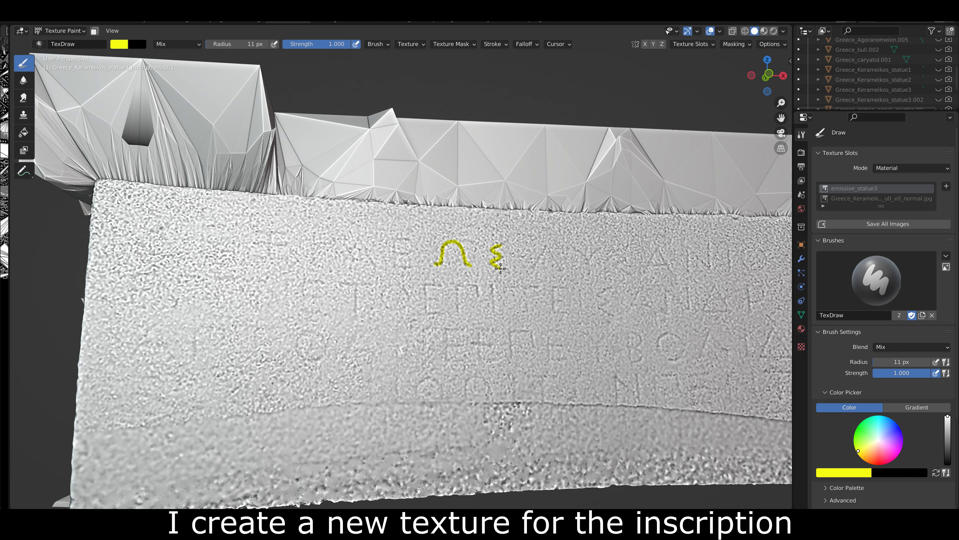
Step: Set the brush stroke method to Line and paint the Λ letter in yellow
left_click(533, 266)
mouse_move(535, 264)
left_mouse_down()
mouse_move(545, 244)
mouse_move(557, 264)
mouse_move(539, 269)
mouse_move(550, 246)
mouse_move(569, 277)
left_mouse_up()
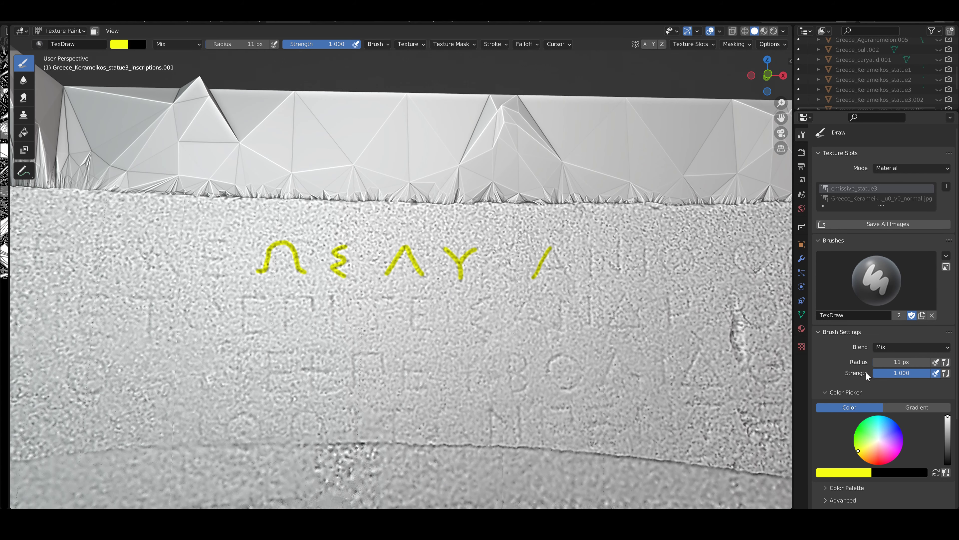
scroll(844, 357, "down", 3)
scroll(844, 357, "down", 3)
left_click(827, 438)
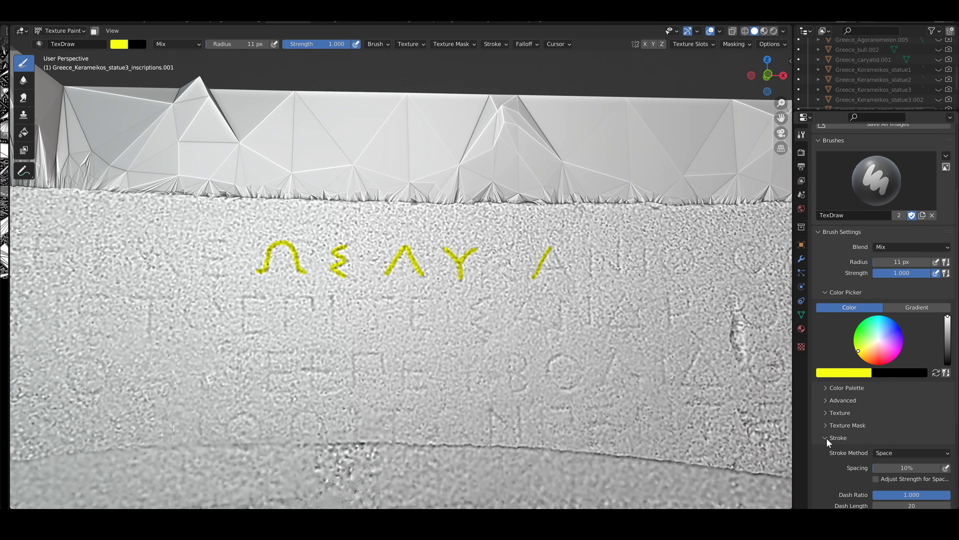
scroll(893, 436, "down", 2)
left_click(886, 413)
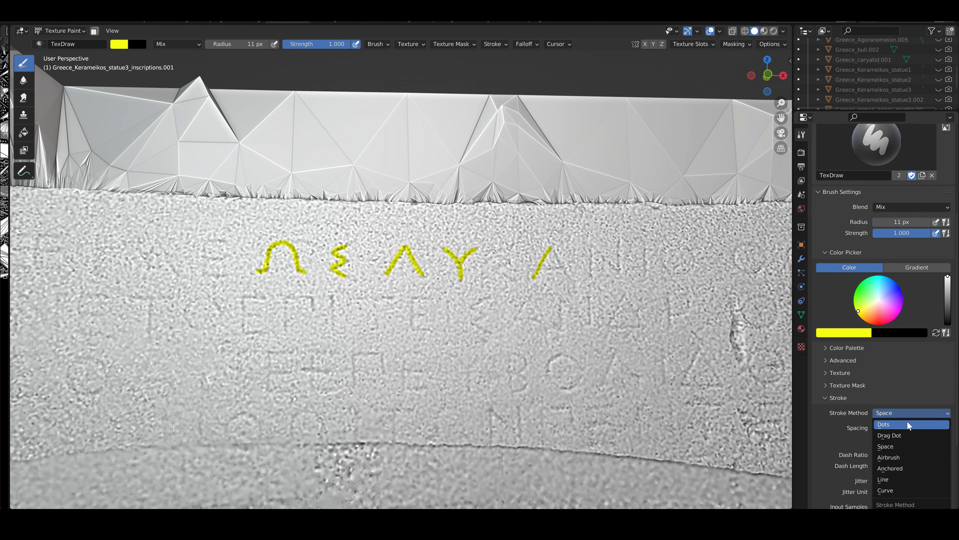
left_click(883, 477)
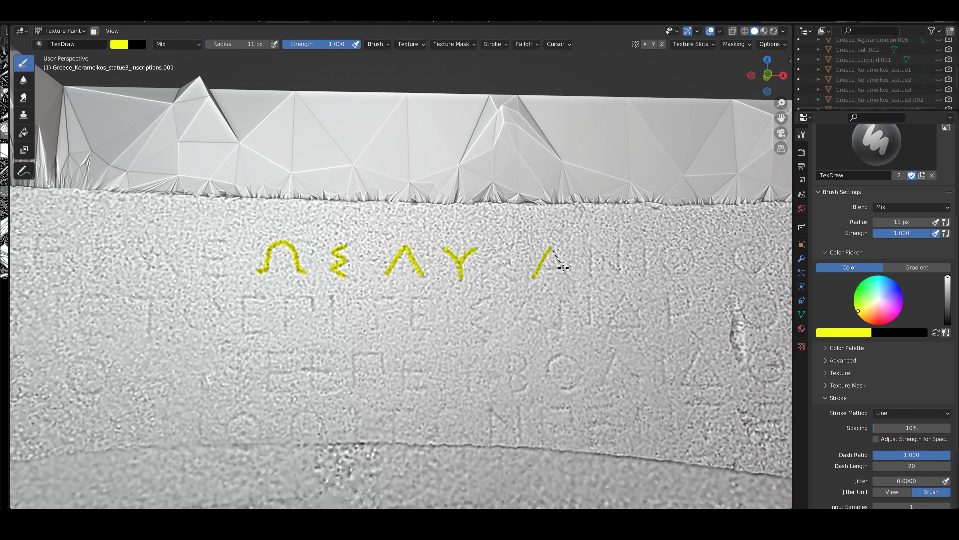
mouse_move(552, 248)
left_mouse_down()
mouse_move(569, 278)
mouse_move(567, 267)
left_mouse_up()
Step: Paint the next straight letter, then switch the stroke method to Dots for the O letters
middle_click_drag(646, 298, 483, 312, "shift")
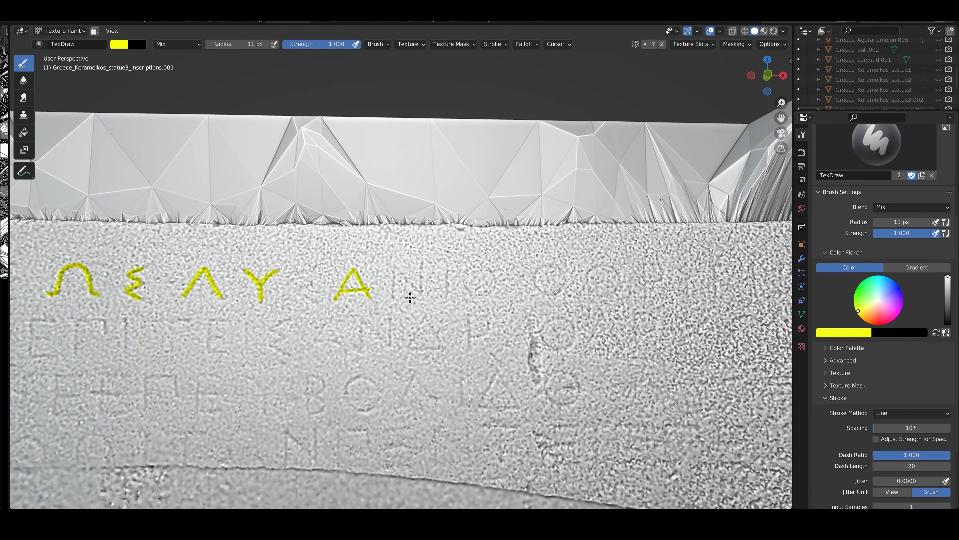
mouse_move(394, 298)
left_mouse_down()
mouse_move(393, 266)
mouse_move(421, 291)
mouse_move(422, 262)
left_mouse_up()
left_click(895, 413)
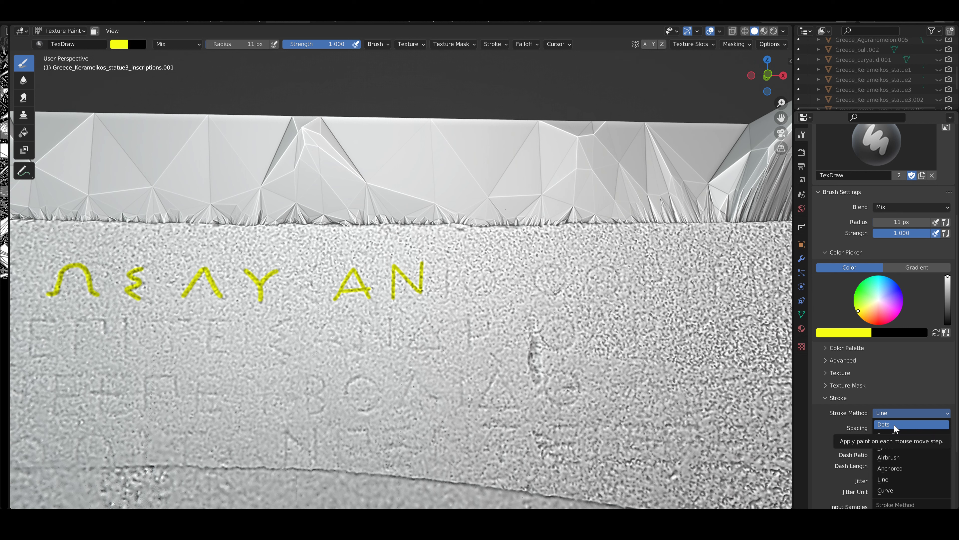
left_click(884, 409)
left_click(893, 413)
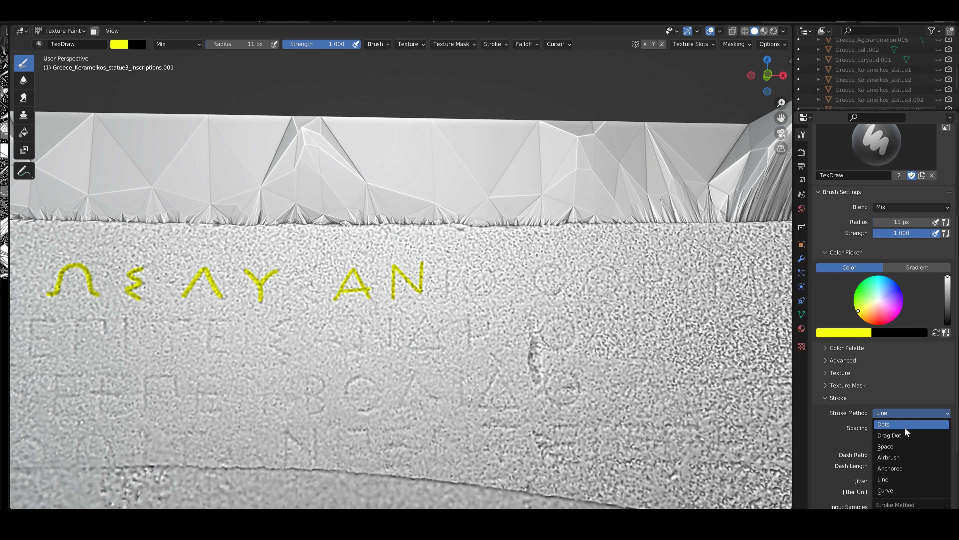
mouse_move(468, 270)
left_mouse_down()
mouse_move(465, 287)
mouse_move(493, 292)
mouse_move(485, 263)
mouse_move(466, 269)
left_mouse_up()
mouse_move(541, 266)
left_mouse_down()
mouse_move(548, 298)
mouse_move(567, 280)
mouse_move(543, 266)
left_mouse_up()
Step: Orbit and zoom to inspect the right end of the block
middle_click_drag(613, 297, 528, 287)
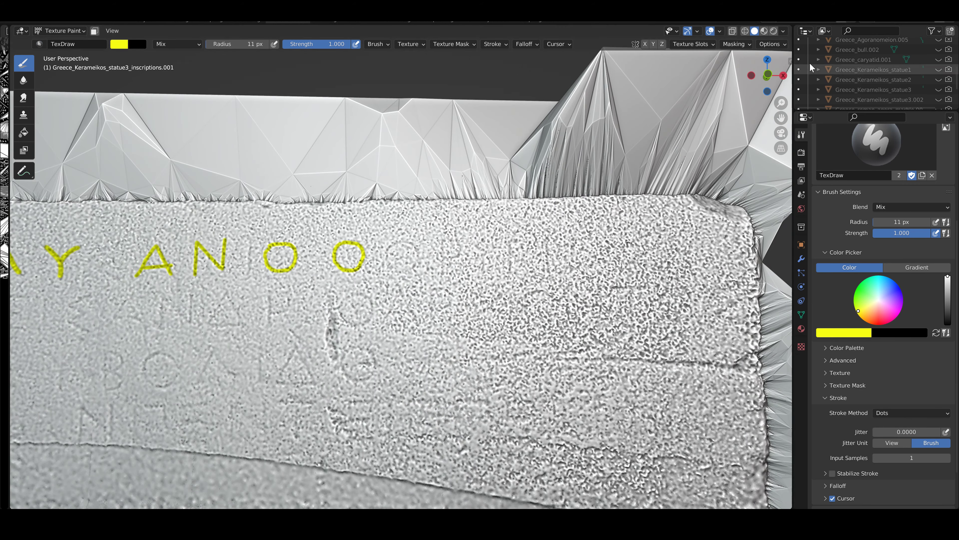
left_click(784, 31)
scroll(954, 300, "up", 5)
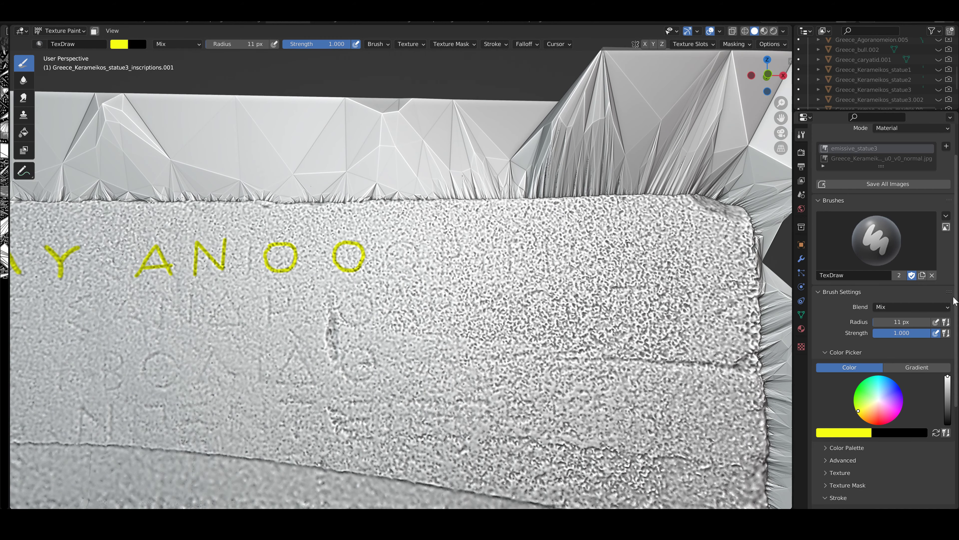
scroll(954, 362, "up", 3)
scroll(376, 256, "down", 4)
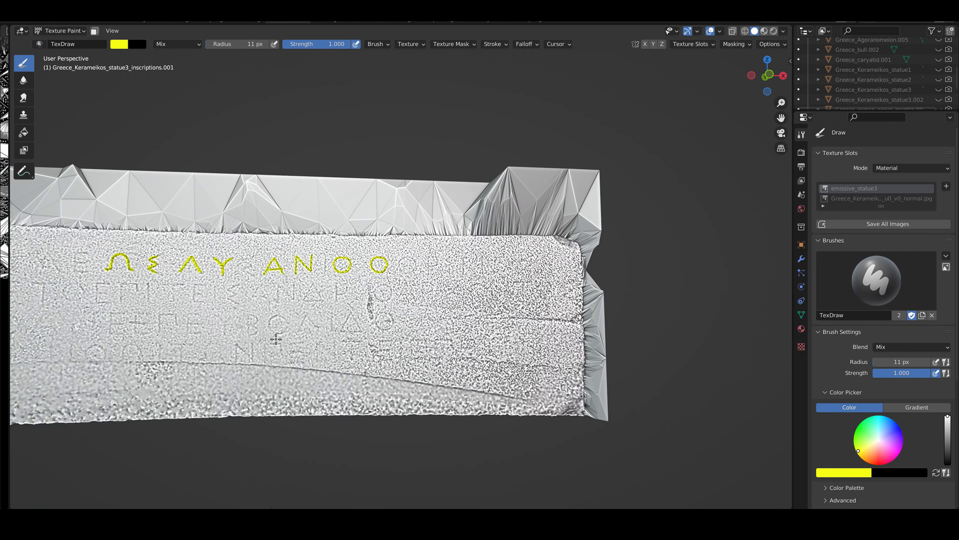
scroll(376, 255, "up", 1)
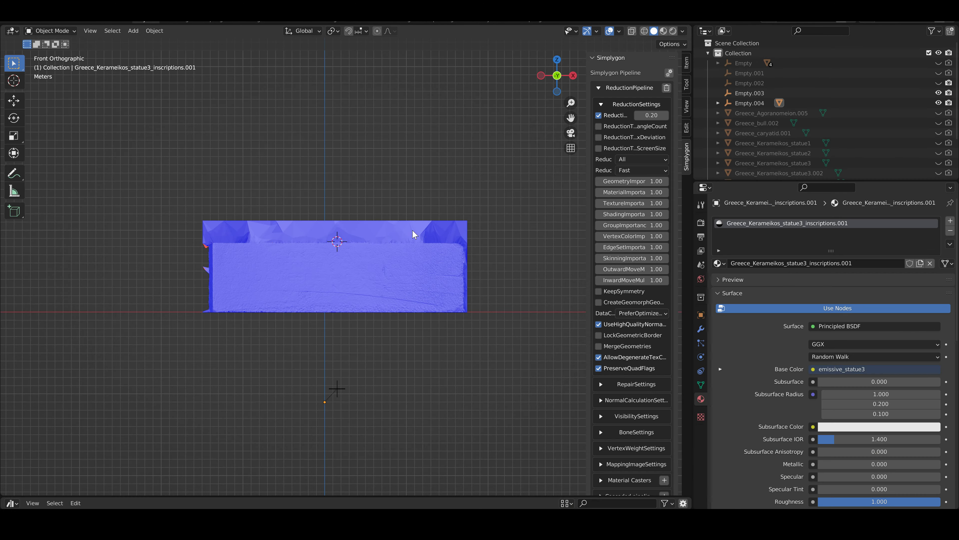
Step: Add the ancient Greek alphabet image as a reference object
key("shift+a")
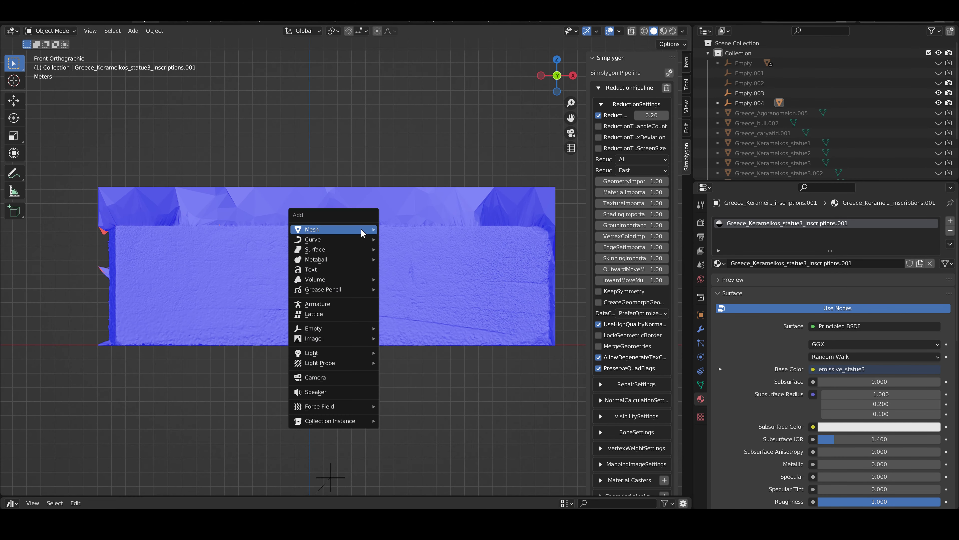
mouse_move(314, 338)
left_click(408, 338)
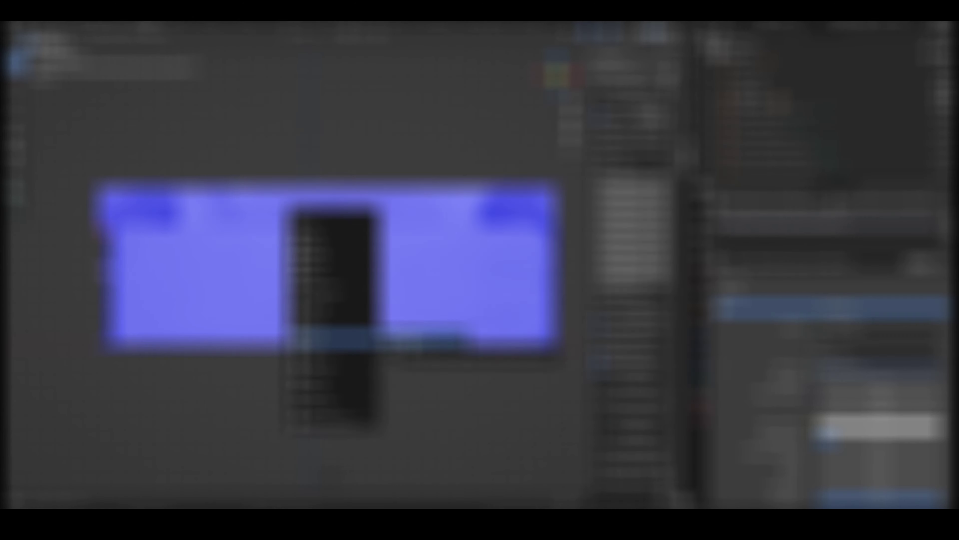
scroll(419, 264, "down", 3)
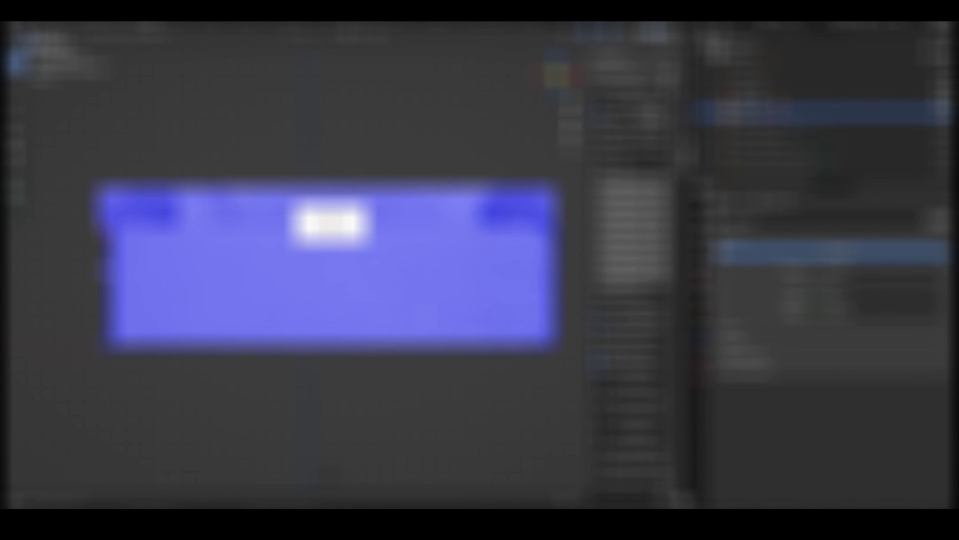
double_click(416, 321)
Step: Scale the reference image and move it to sit above the slab
key("s")
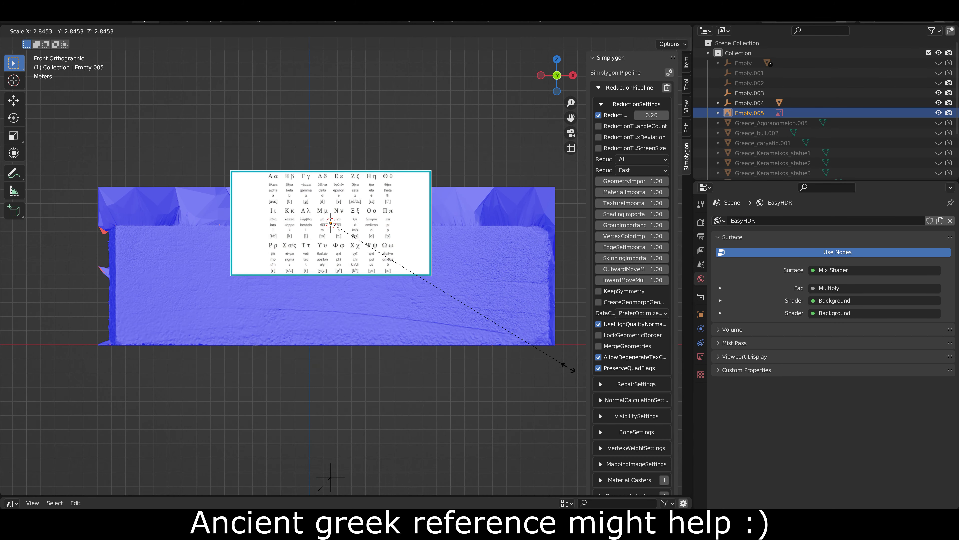
left_click(246, 97)
key("s")
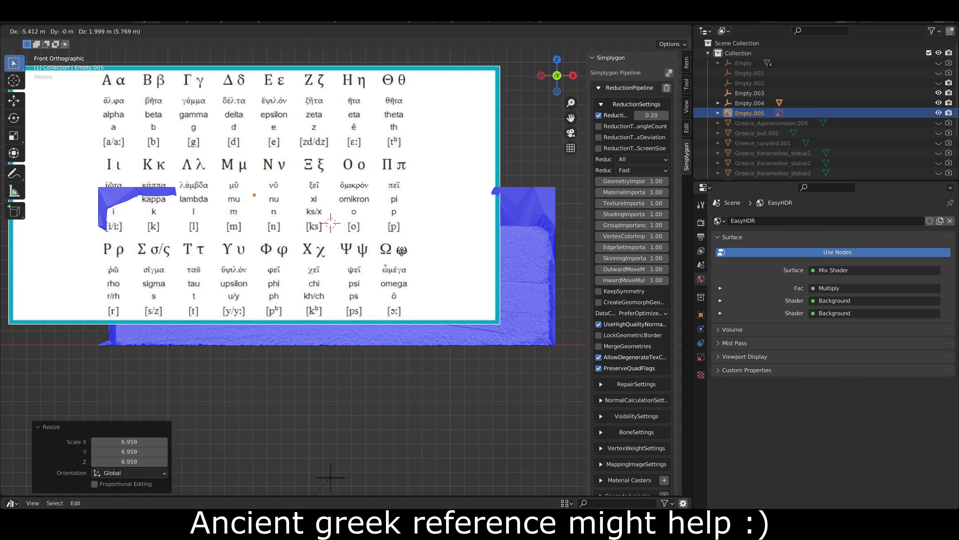
left_click(368, 266)
key("g")
left_click(357, 172)
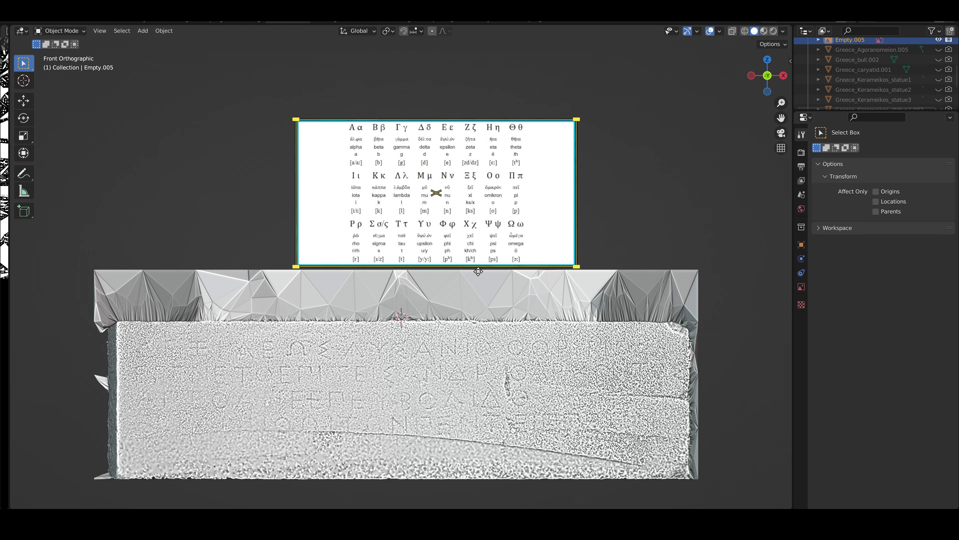
Step: Deselect the reference and select the scanned inscription mesh, glancing at Render settings
left_click(478, 271)
scroll(515, 338, "up", 2)
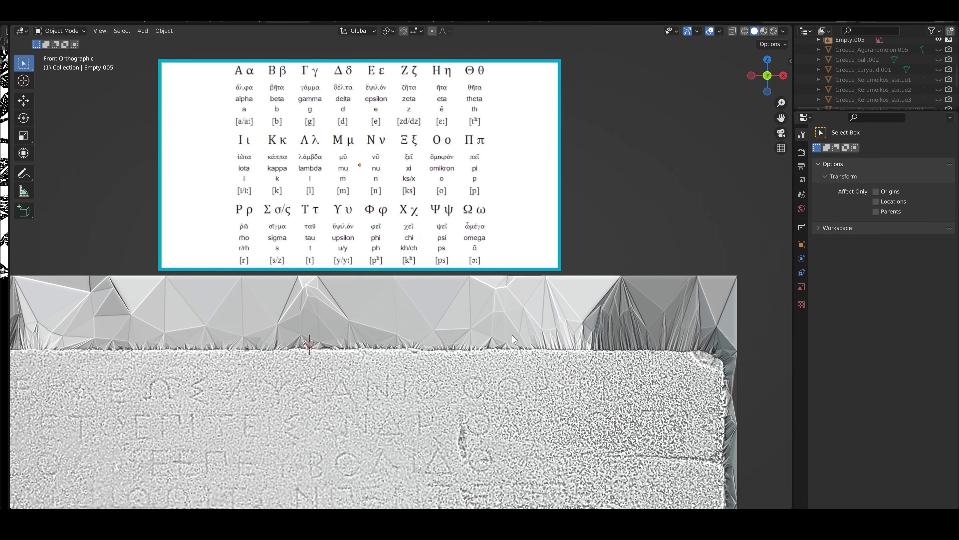
left_click(869, 109)
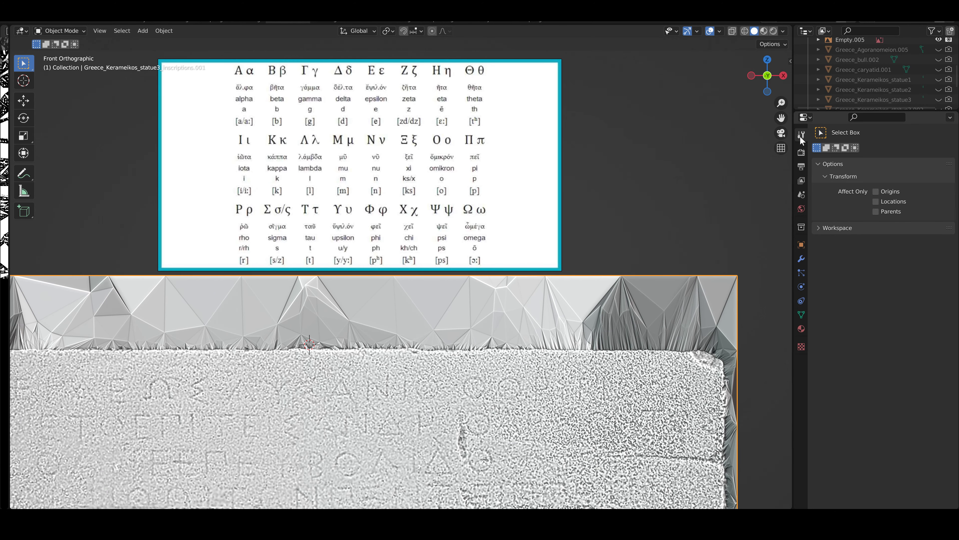
left_click(801, 152)
Step: Return to the tool settings, frame the inscription and paint another O on the top line
left_click(802, 134)
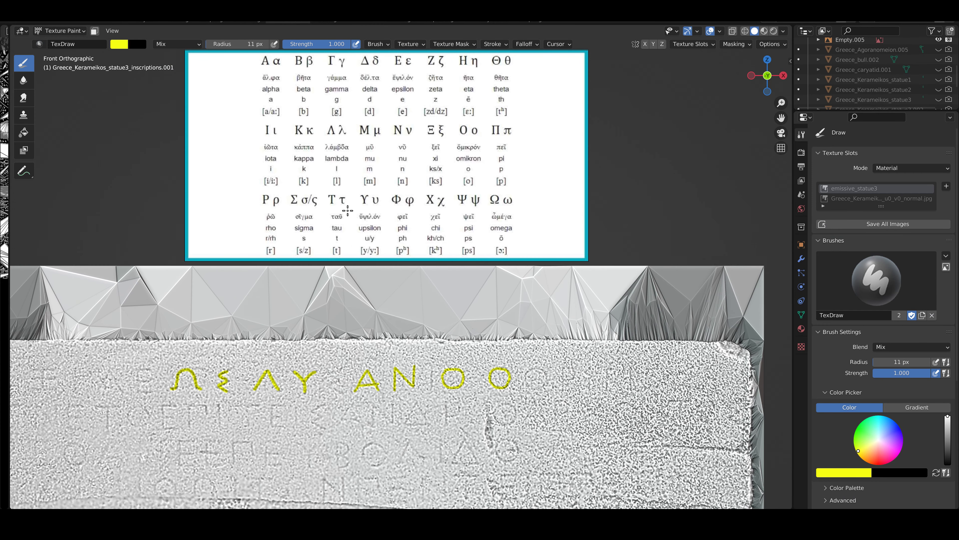
middle_click_drag(435, 387, 430, 393, "shift")
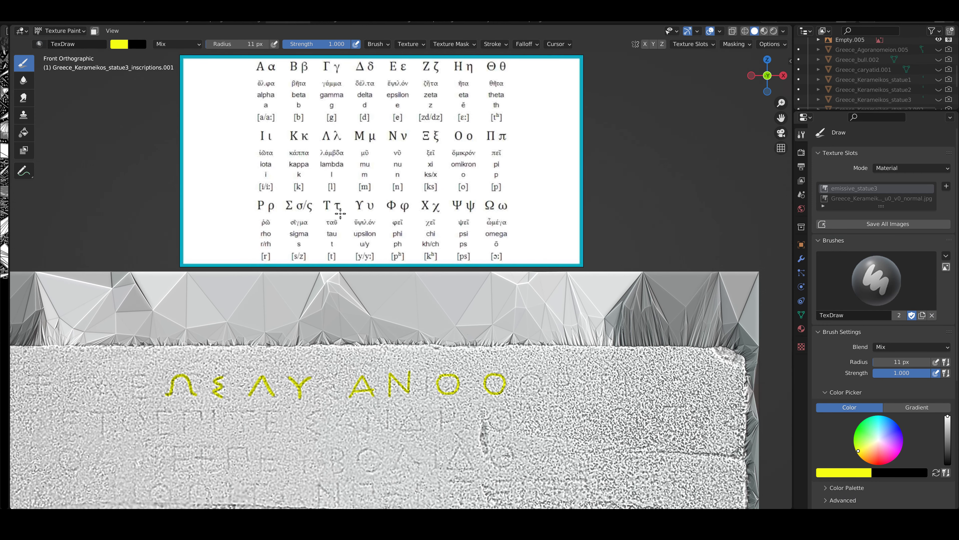
mouse_move(520, 199)
middle_mouse_down("shift")
mouse_move(565, 235)
mouse_move(591, 234)
mouse_move(576, 231)
middle_mouse_up("shift")
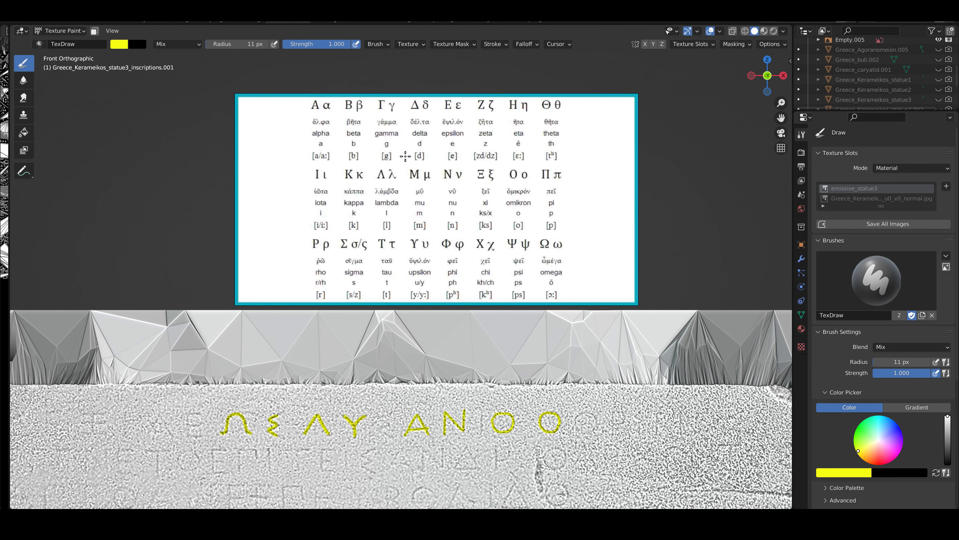
mouse_move(590, 416)
middle_mouse_down("shift")
mouse_move(466, 385)
mouse_move(446, 390)
middle_mouse_up("shift")
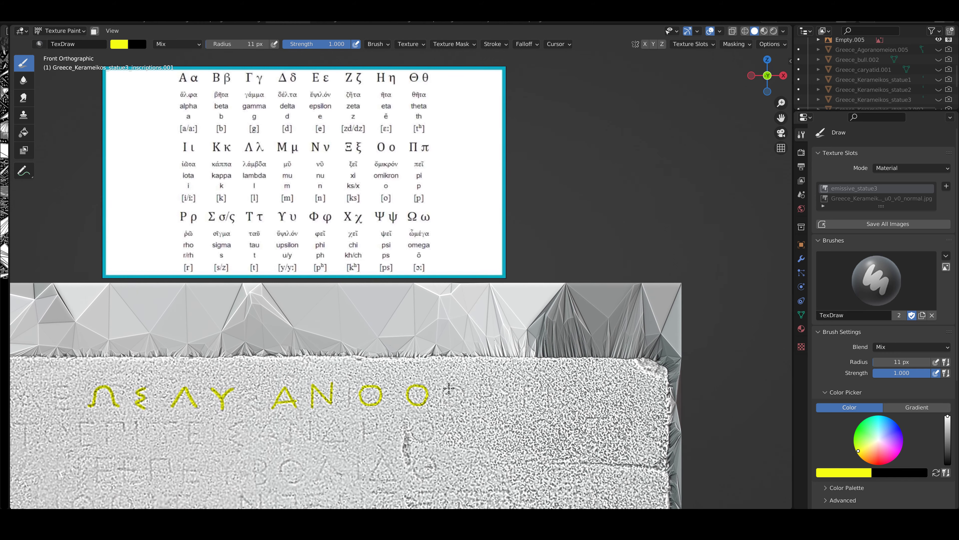
scroll(446, 391, "up", 1)
scroll(434, 325, "up", 2)
scroll(434, 325, "up", 2)
mouse_move(403, 383)
left_mouse_down()
mouse_move(435, 426)
mouse_move(401, 435)
mouse_move(385, 401)
mouse_move(411, 382)
left_mouse_up()
Step: Centre the view on the O letters and paint a short vertical yellow stroke
scroll(488, 395, "down", 4)
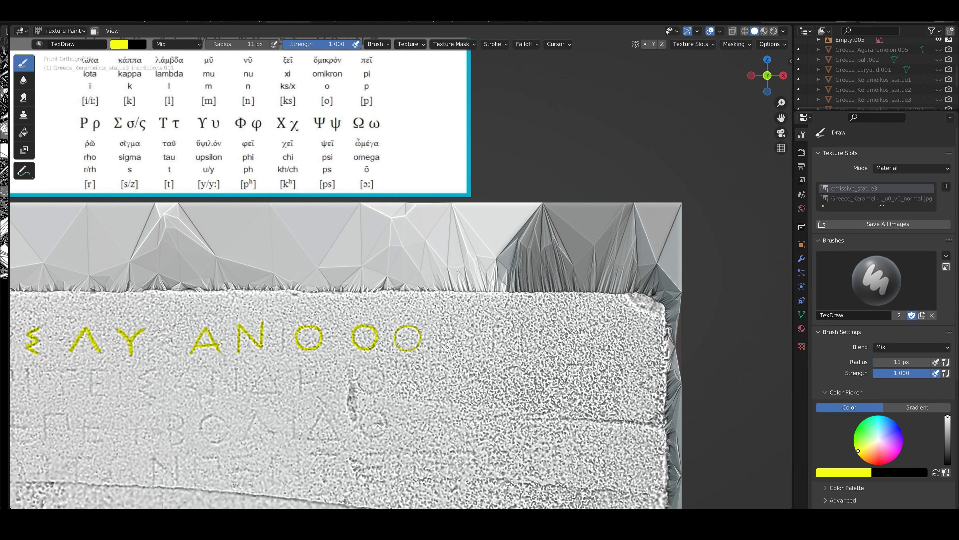
middle_click_drag(313, 186, 391, 267, "shift")
middle_click_drag(177, 215, 133, 174, "shift")
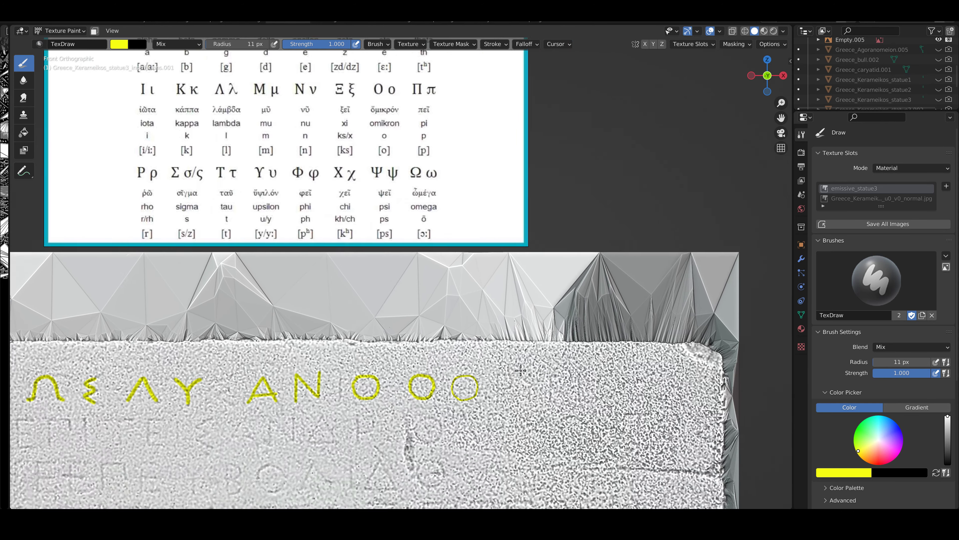
scroll(419, 359, "up", 3)
middle_click_drag(419, 487, 419, 359, "shift")
left_click_drag(418, 376, 419, 311)
scroll(419, 311, "down", 5)
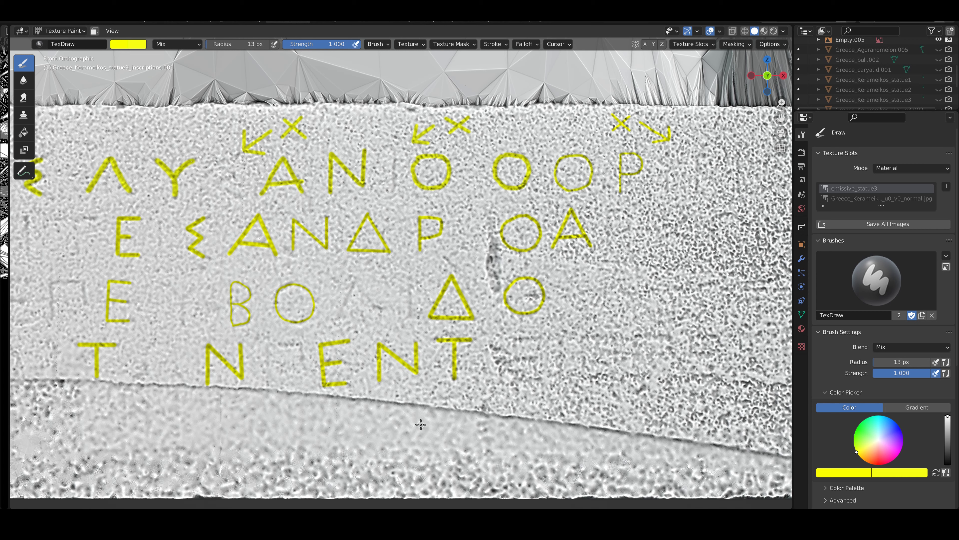
Step: Paint a new letter after ENT on the bottom line of the emissive texture
left_click(840, 199)
key("ctrl+z")
mouse_move(517, 379)
left_mouse_down()
mouse_move(516, 336)
mouse_move(536, 338)
mouse_move(539, 378)
left_mouse_up()
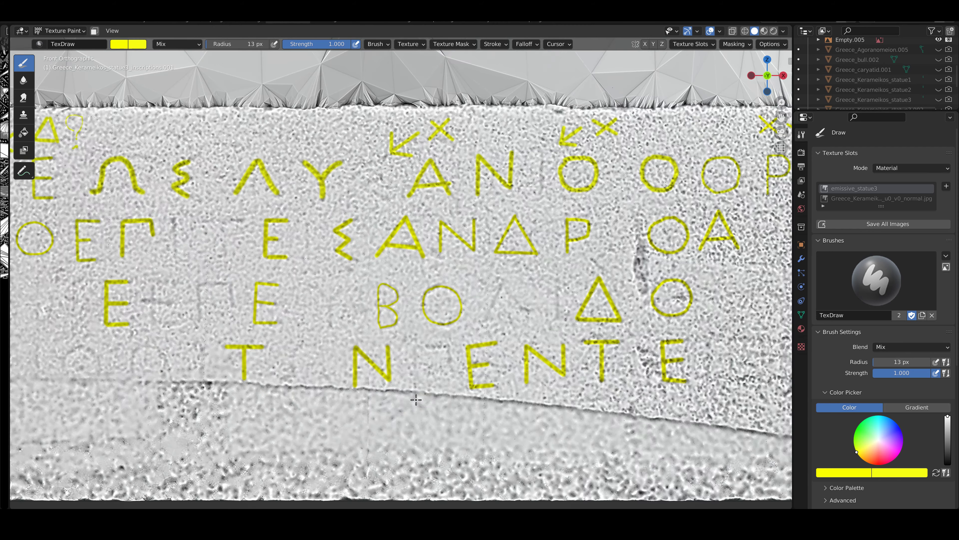
Step: Show the normal-map image and switch off the viewport's cavity shading
middle_click_drag(222, 397, 374, 399, "shift")
left_click(834, 199)
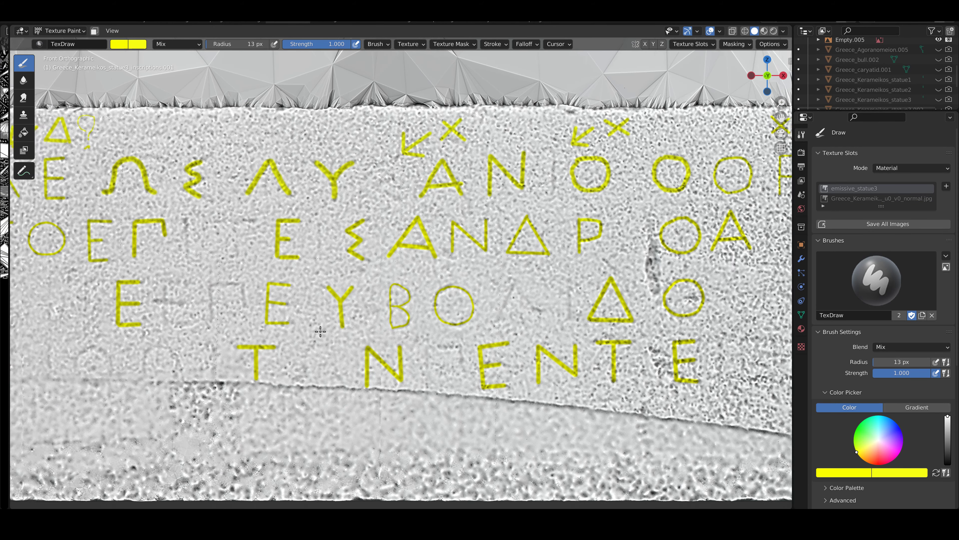
middle_click_drag(330, 325, 473, 347, "shift")
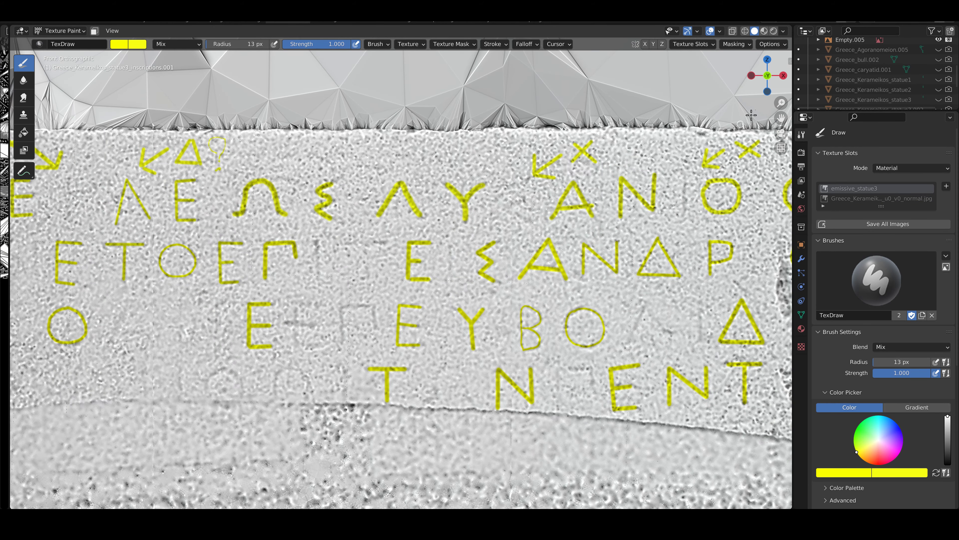
left_click(783, 31)
left_click(727, 244)
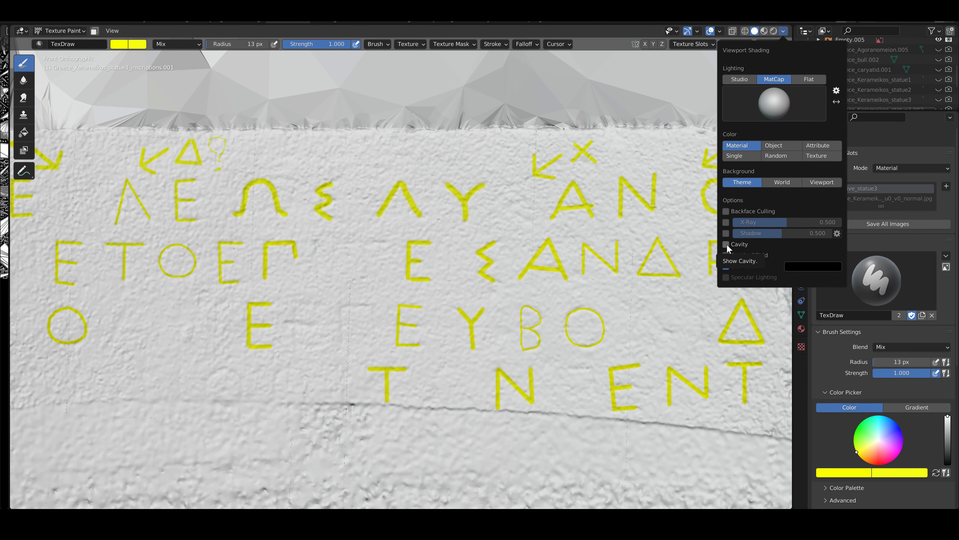
Step: Turn cavity shading back on and view the normal-map image
left_click(726, 244)
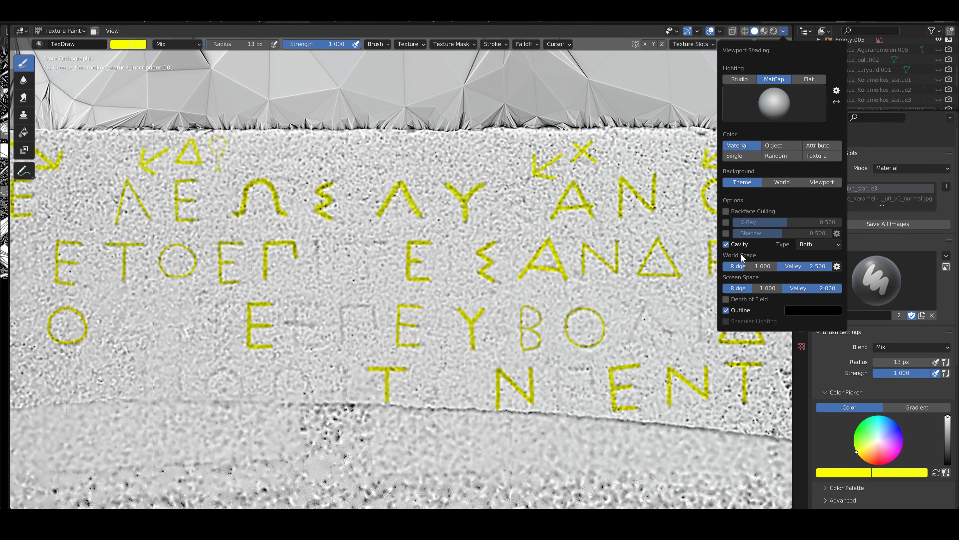
left_click(726, 245)
mouse_move(388, 348)
middle_mouse_down("shift")
mouse_move(559, 338)
mouse_move(476, 338)
middle_mouse_up("shift")
left_click(872, 199)
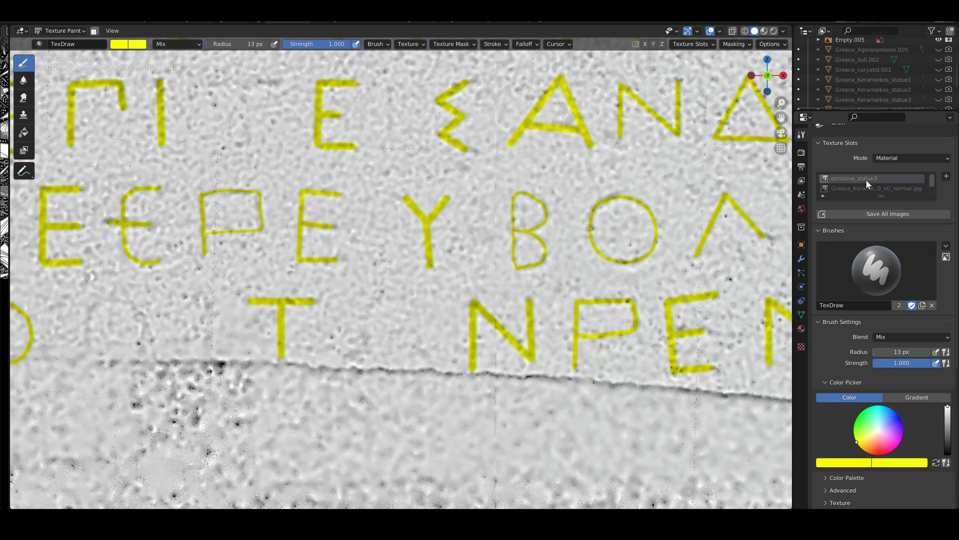
Step: Make the Base Color image the painting target and toggle cavity shading
left_click(864, 188)
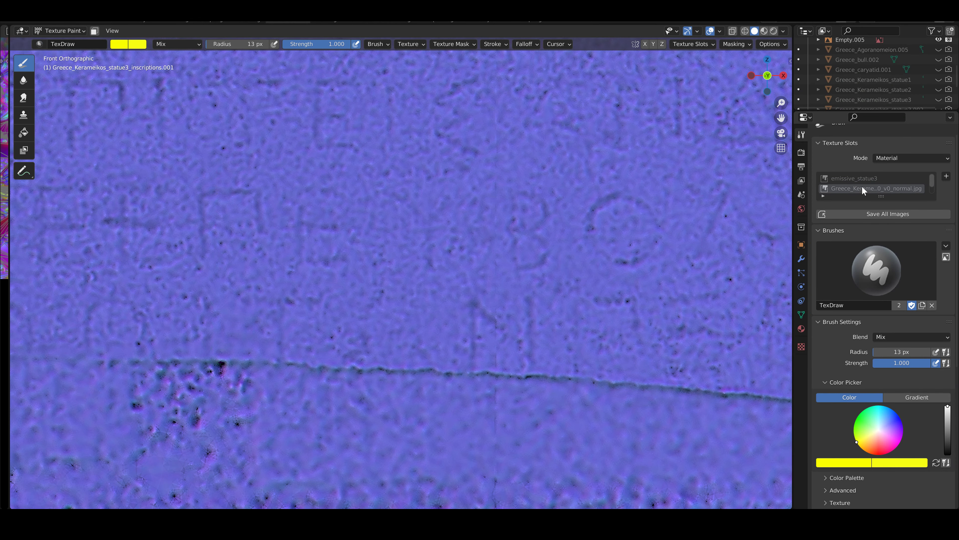
scroll(877, 186, "down", 1)
left_click(877, 187)
left_click(783, 31)
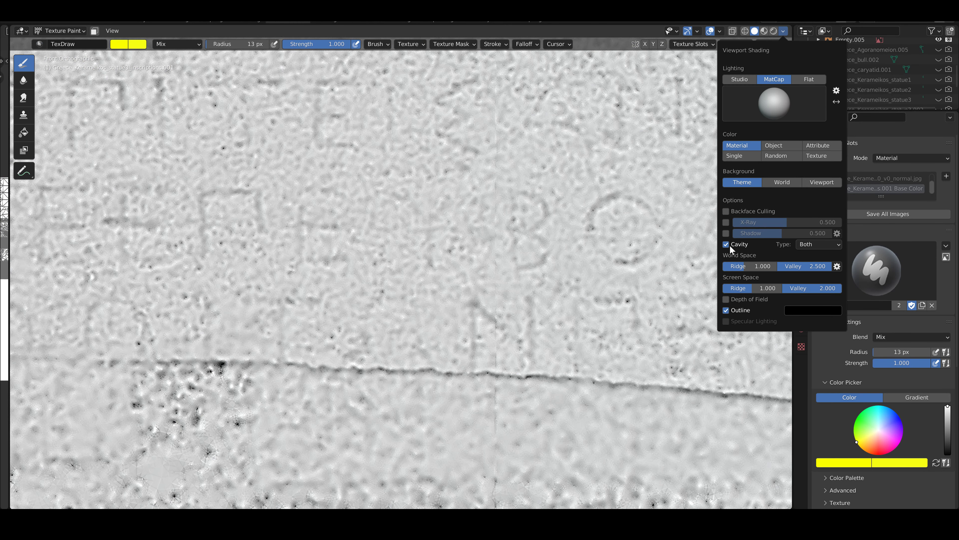
left_click(728, 244)
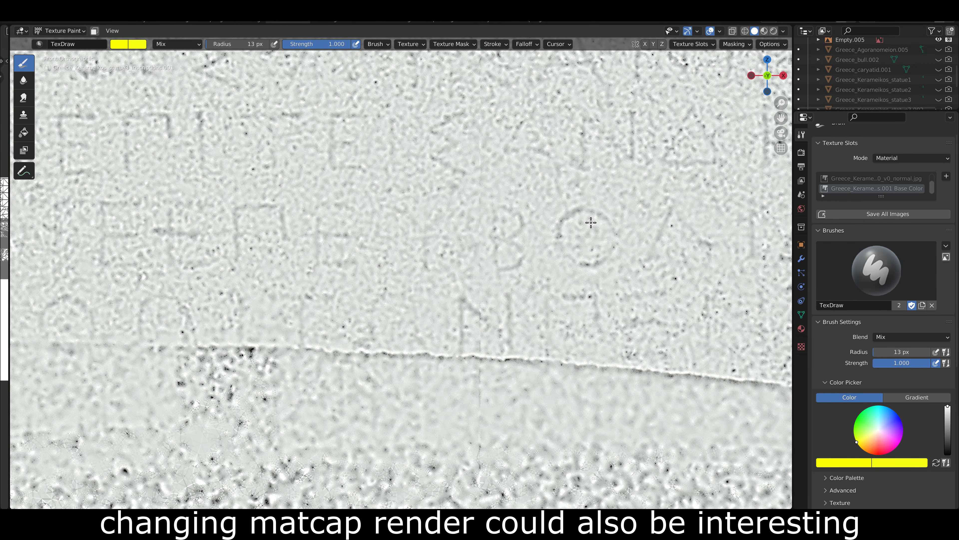
Step: Try red, green, grey-blue and light grey MatCaps, settling on the rainbow normal MatCap
left_click(783, 31)
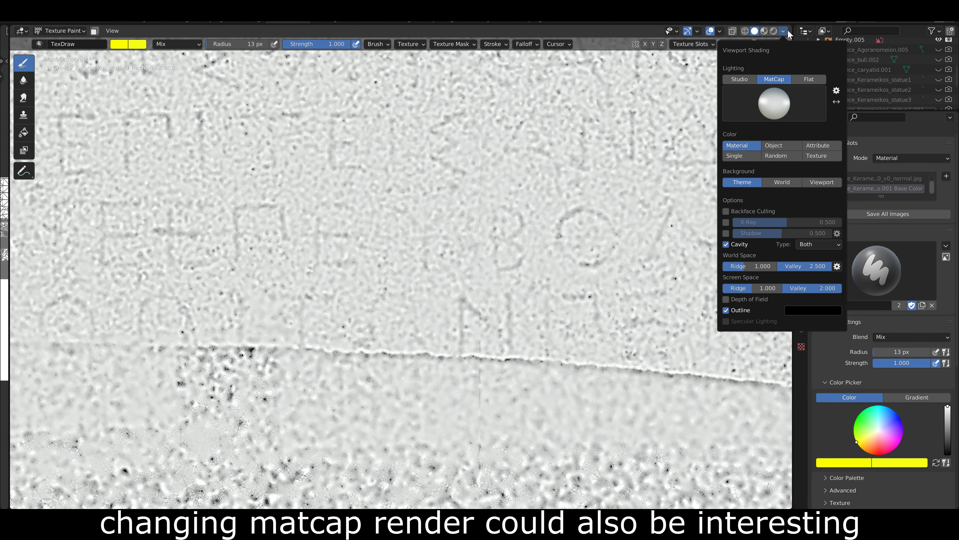
left_click(774, 103)
left_click(778, 168)
left_click(774, 103)
left_click(779, 139)
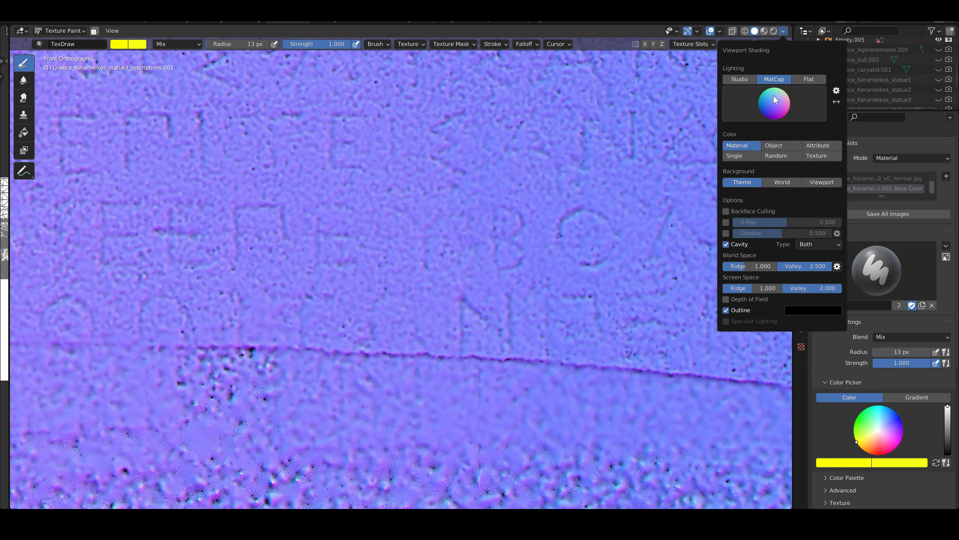
left_click(774, 102)
left_click(718, 169)
left_click(775, 102)
left_click(778, 140)
left_click(774, 103)
left_click(741, 141)
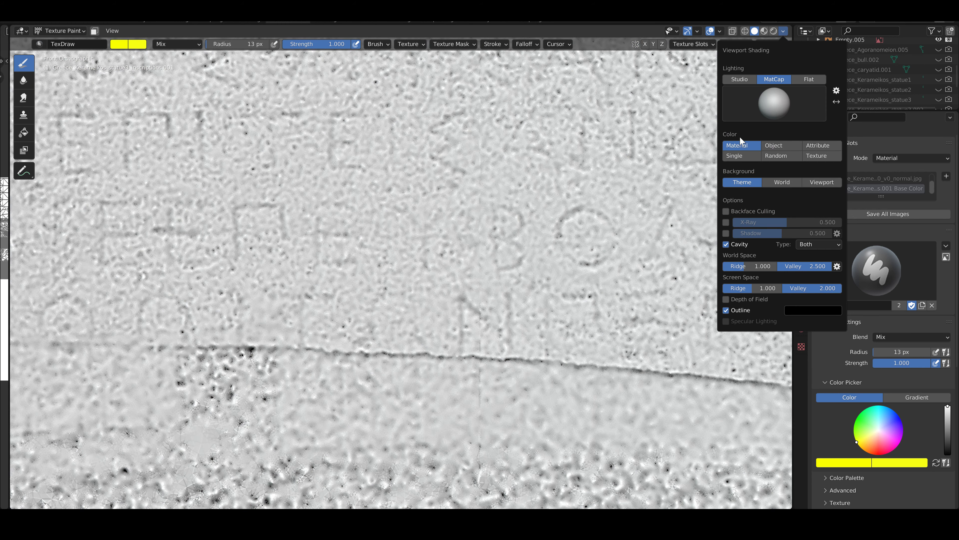
left_click(774, 103)
left_click(779, 140)
scroll(400, 280, "down", 3)
Step: On the emissive_statue3 texture, undo the stray mark and paint an omega between T and N
left_click(852, 177)
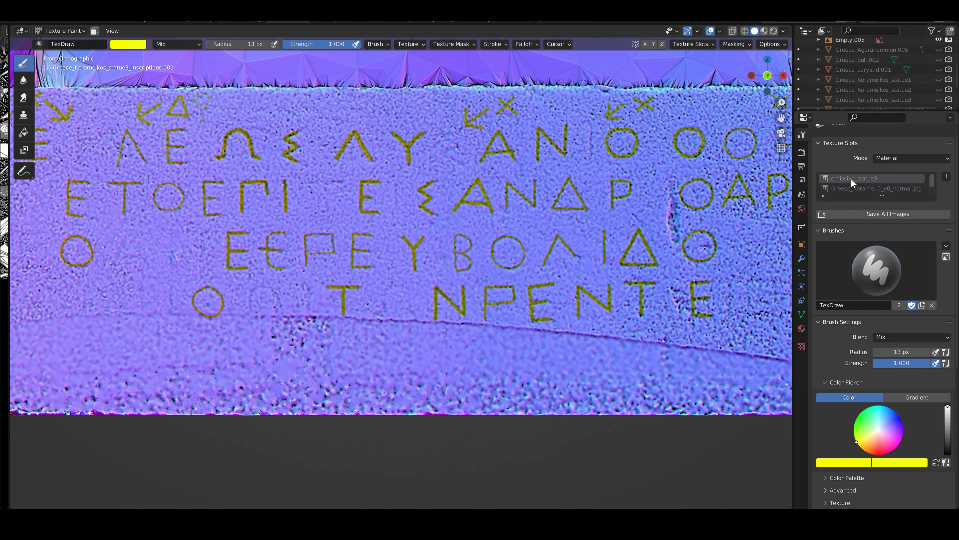
scroll(334, 372, "up", 3)
scroll(334, 372, "up", 1)
scroll(334, 372, "up", 1)
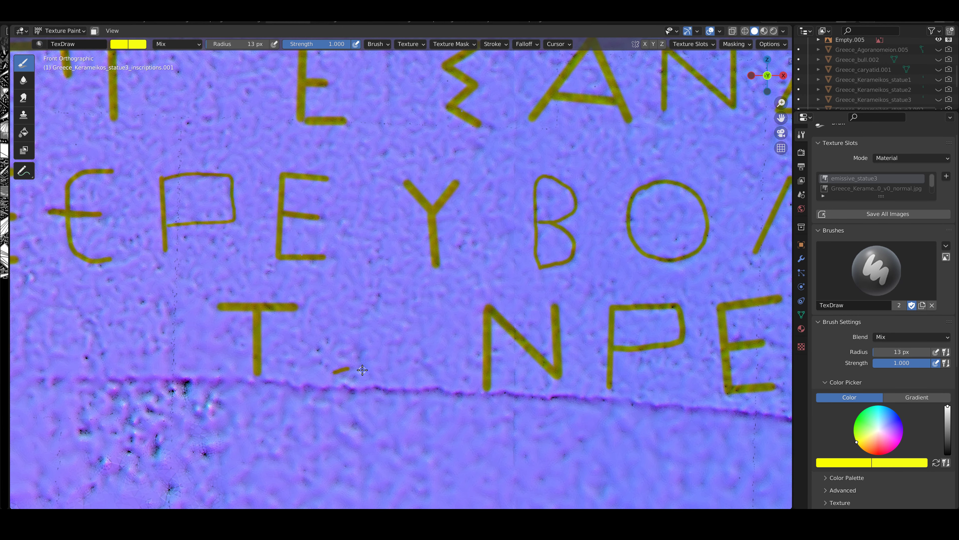
key("ctrl+z")
mouse_move(361, 348)
left_mouse_down()
mouse_move(392, 304)
mouse_move(422, 328)
mouse_move(423, 365)
left_mouse_up()
Step: Set the brush stroke method to Dots in the brush settings
scroll(436, 373, "down", 4)
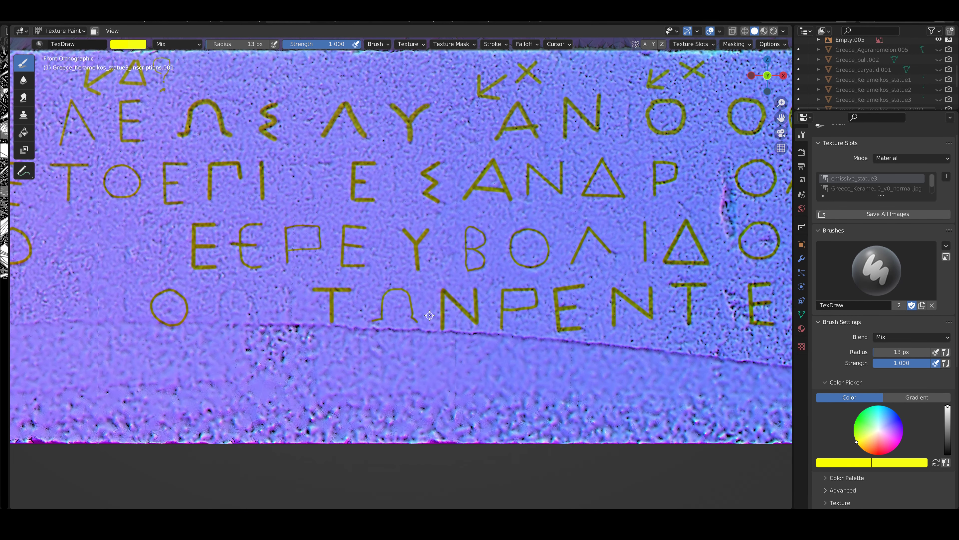
scroll(430, 315, "down", 2)
scroll(498, 318, "up", 3)
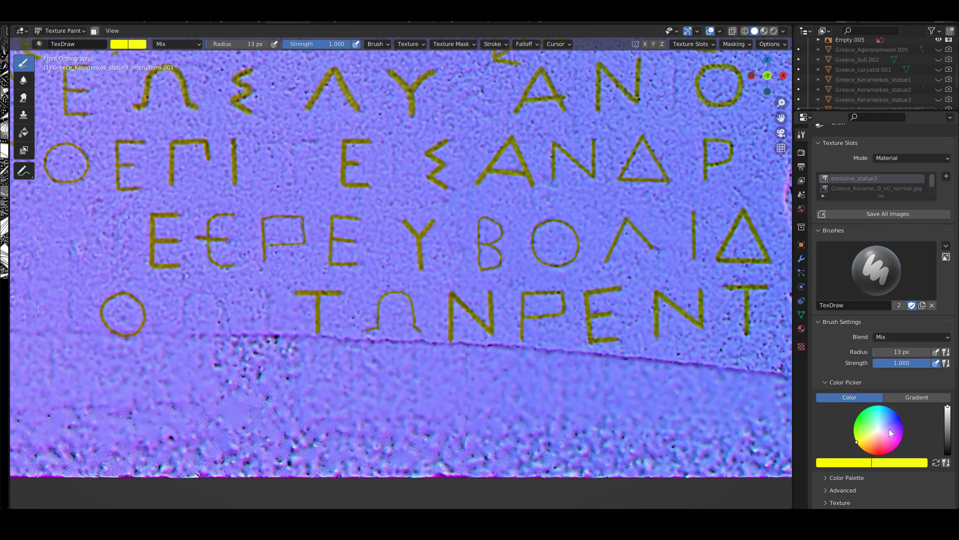
scroll(857, 397, "down", 5)
left_click(894, 420)
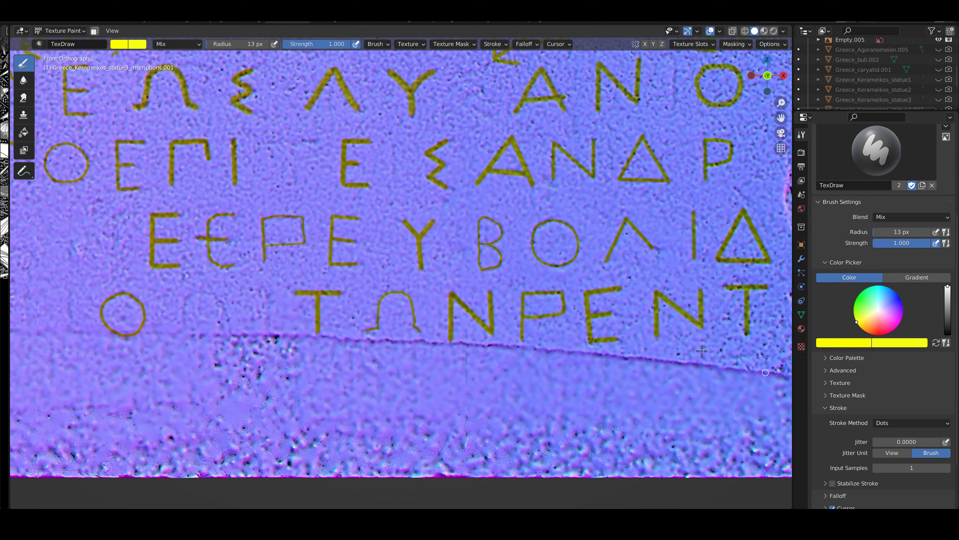
scroll(367, 339, "up", 1)
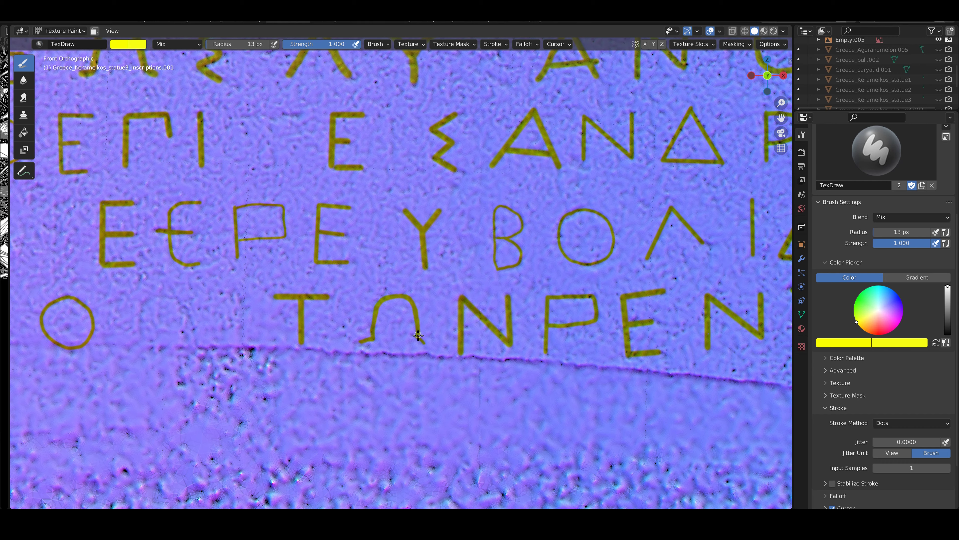
scroll(322, 303, "down", 1)
scroll(489, 314, "down", 3)
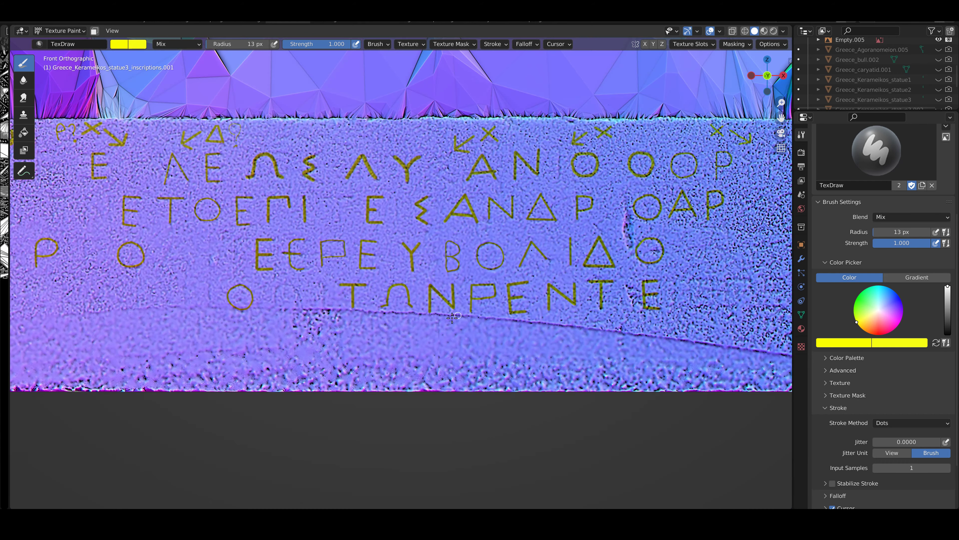
scroll(260, 315, "up", 2)
scroll(261, 315, "up", 2)
scroll(261, 315, "up", 2)
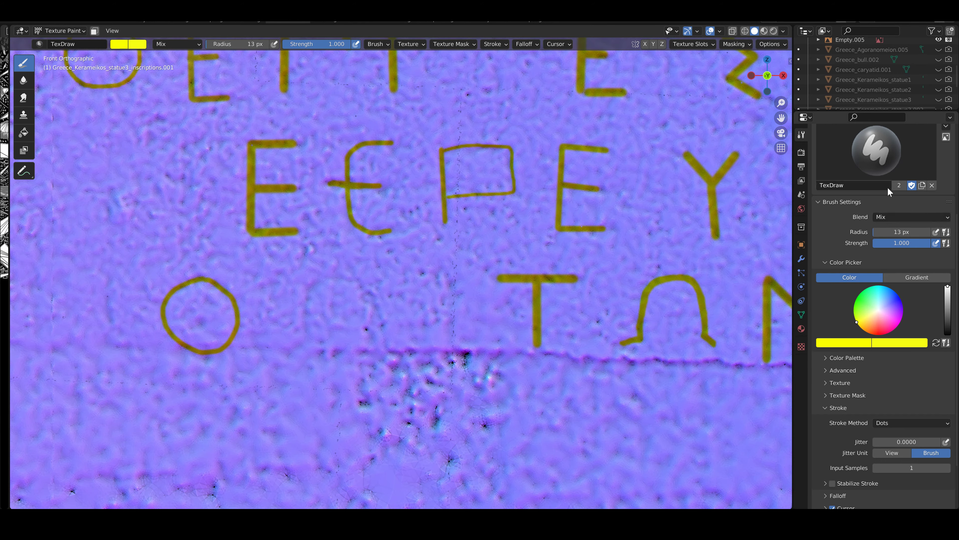
scroll(846, 237, "up", 5)
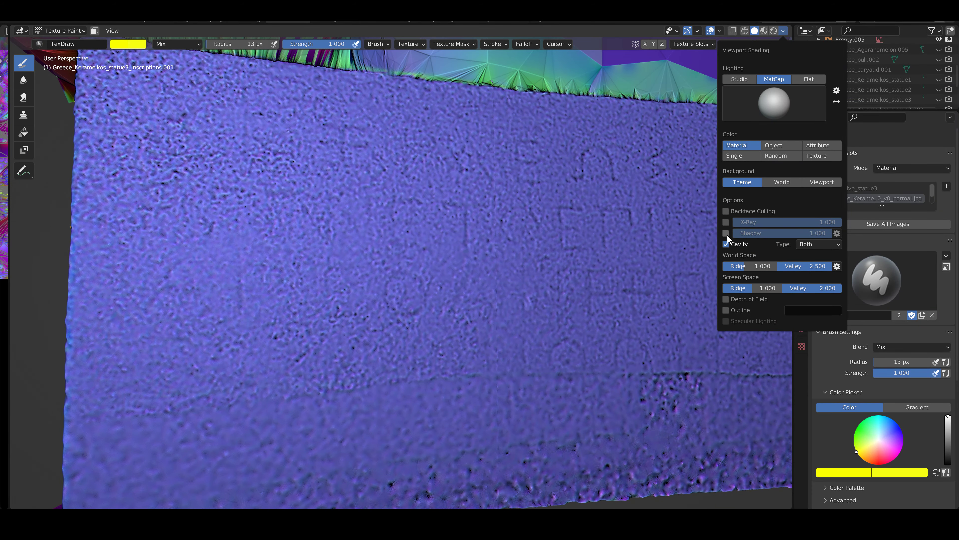
Step: Enable viewport shadows and try a higher Shadow Shift before resetting it to zero
left_click(727, 233)
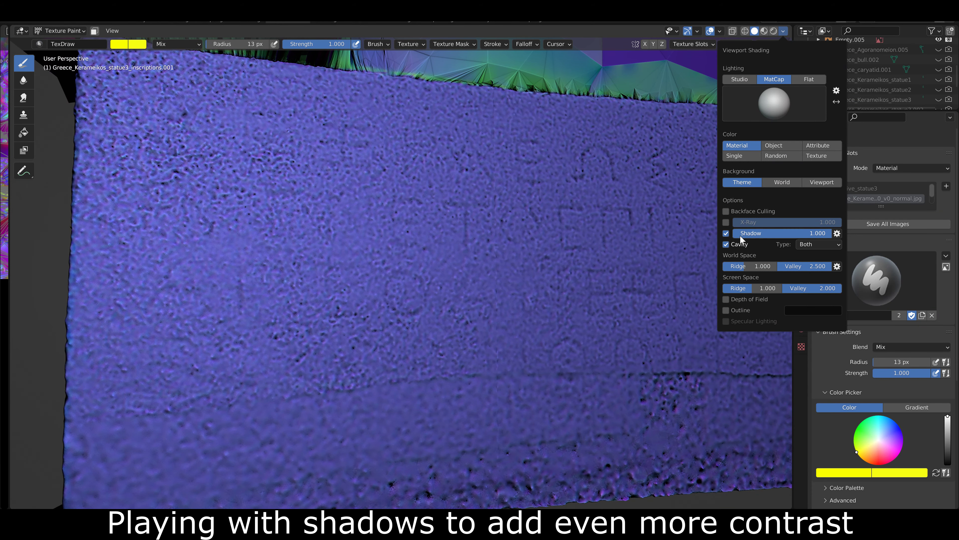
left_click(837, 234)
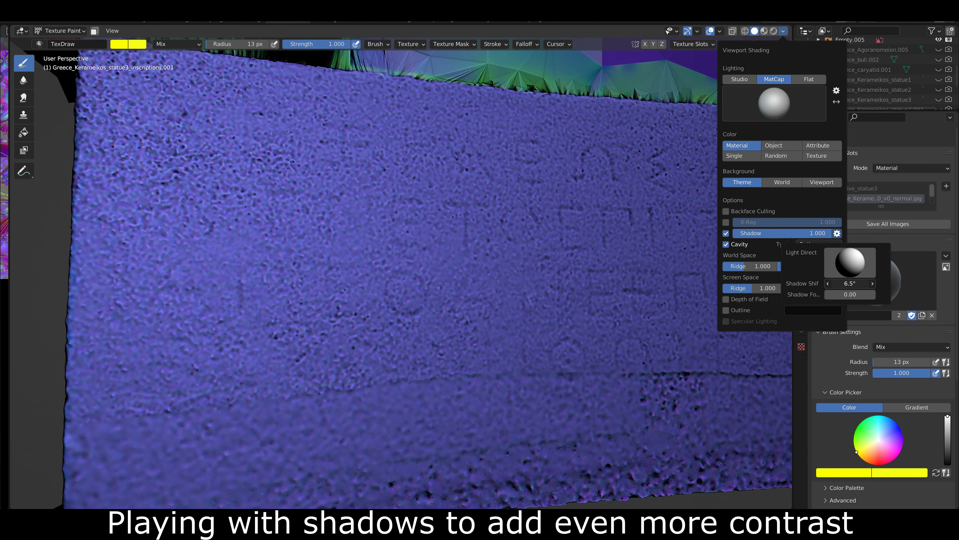
left_click_drag(850, 283, 869, 283)
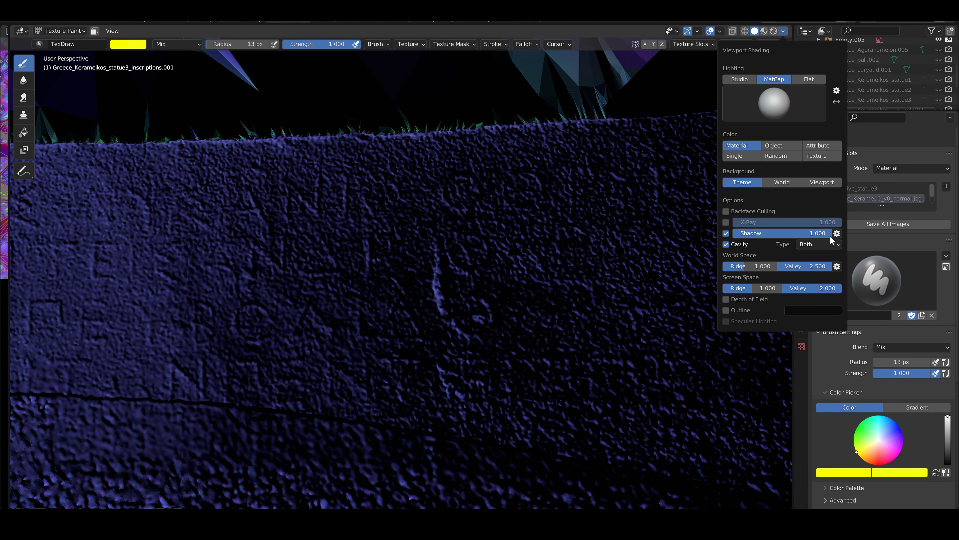
mouse_move(848, 283)
left_mouse_down()
mouse_move(865, 283)
mouse_move(851, 283)
left_mouse_up()
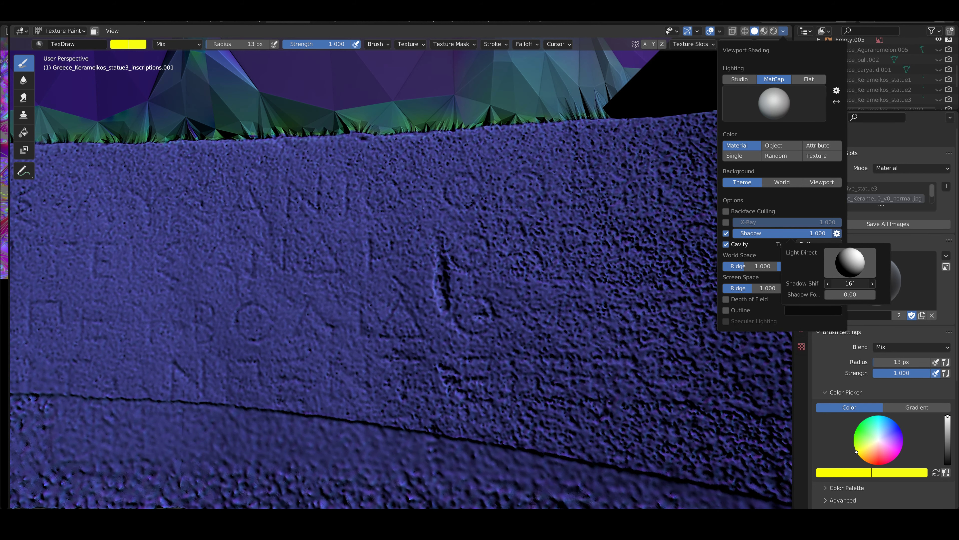
mouse_move(396, 279)
middle_mouse_down()
mouse_move(606, 300)
mouse_move(689, 406)
mouse_move(563, 425)
middle_mouse_up()
Step: Compare shadows on and off, orbit to a frontal view, and adjust the light direction
left_click(784, 30)
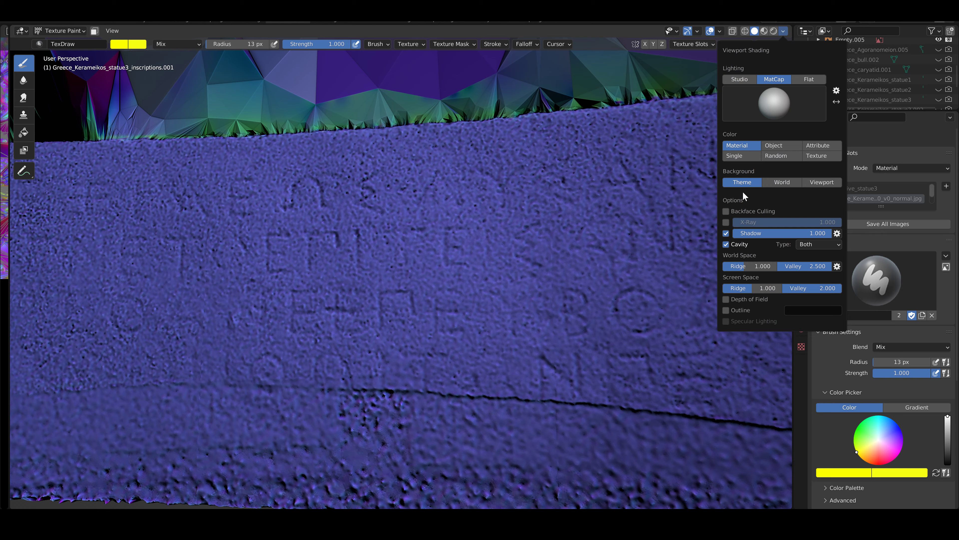
left_click(726, 233)
left_click(726, 233)
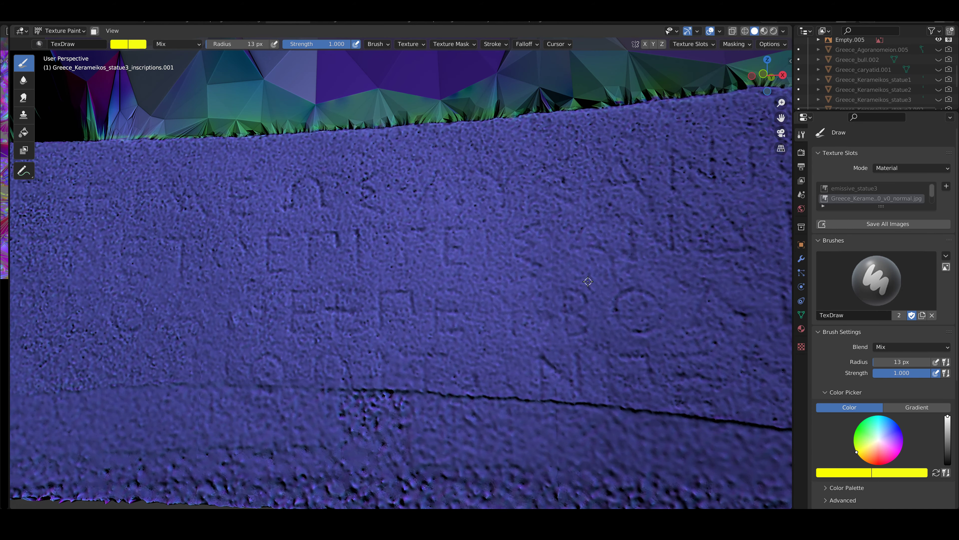
middle_click_drag(588, 281, 416, 261)
middle_click_drag(591, 213, 621, 156)
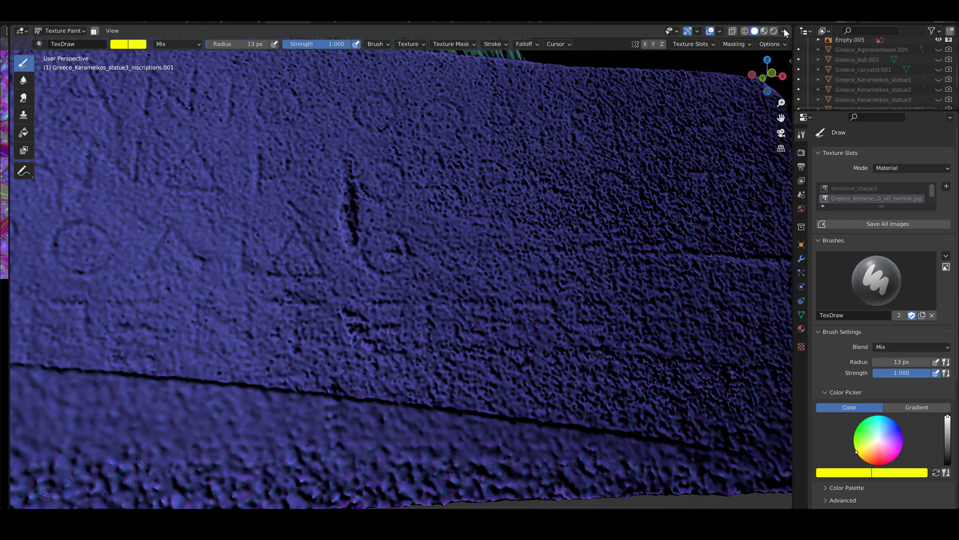
left_click(784, 31)
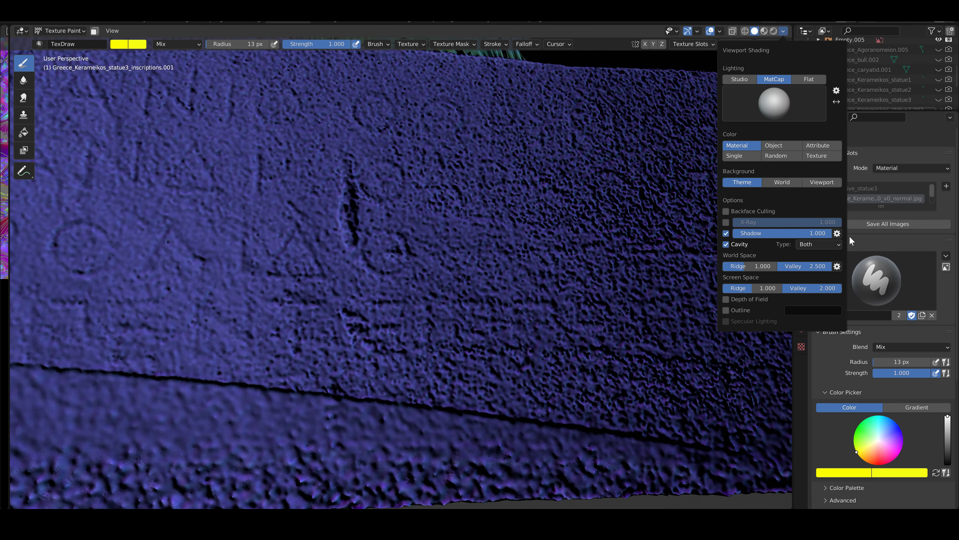
left_click(837, 233)
left_click_drag(850, 261, 853, 264)
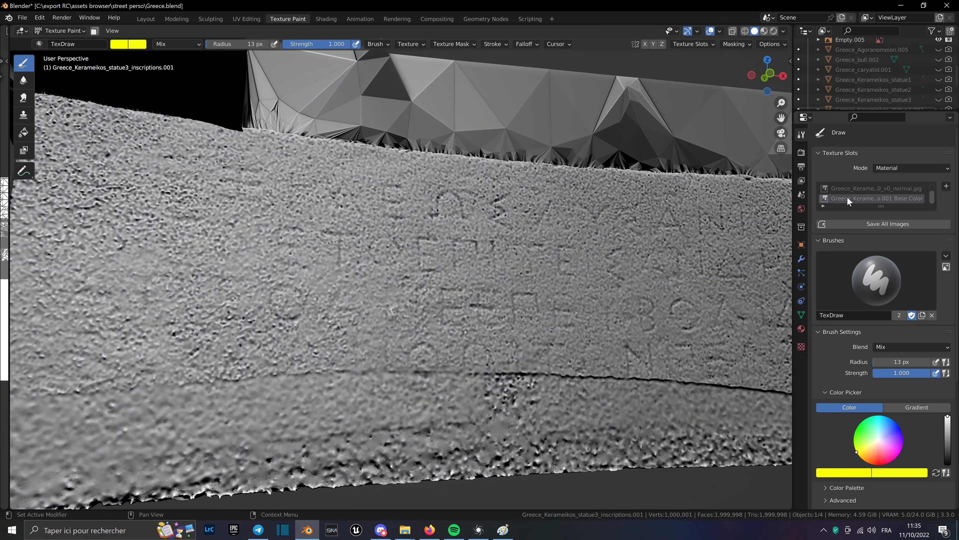
Step: Toggle Cavity shading off and back on, enable Shadow, and orbit to view the carved slab
left_click(784, 31)
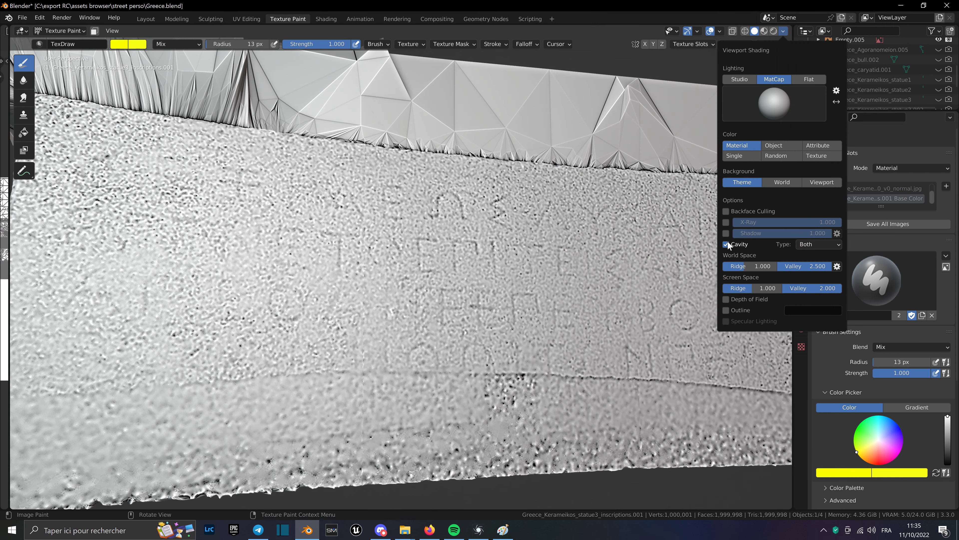
left_click(726, 244)
mouse_move(605, 242)
middle_mouse_down()
mouse_move(501, 244)
mouse_move(552, 246)
middle_mouse_up()
left_click(784, 31)
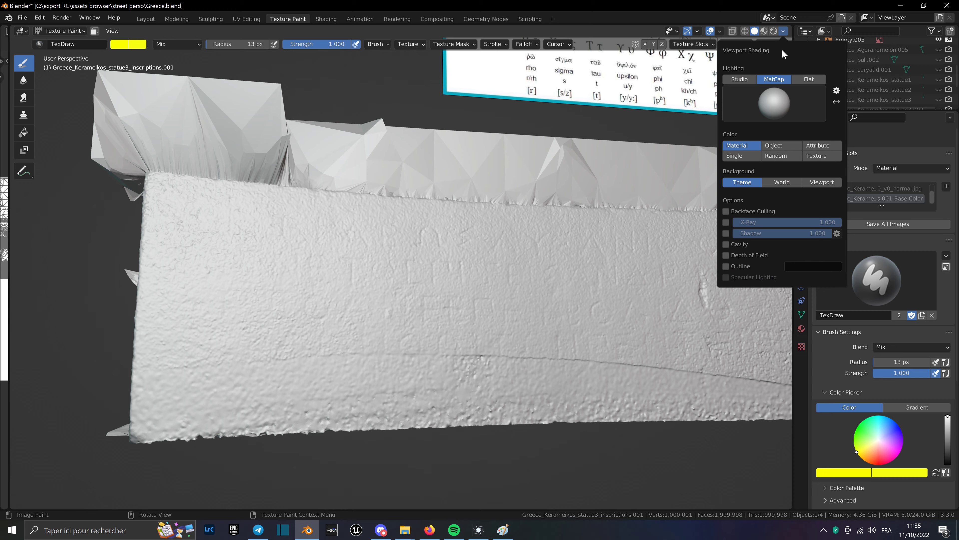
left_click(726, 244)
left_click(726, 233)
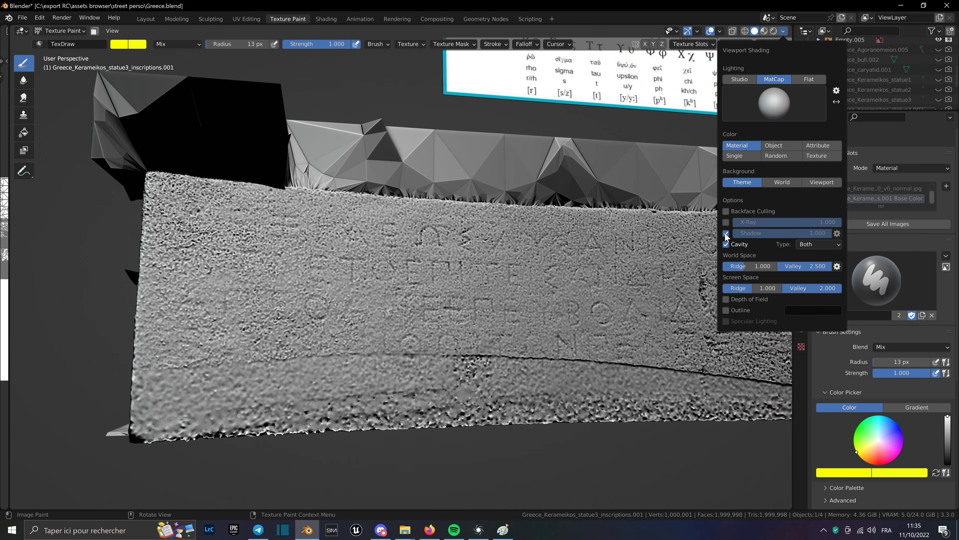
middle_click_drag(505, 244, 480, 243)
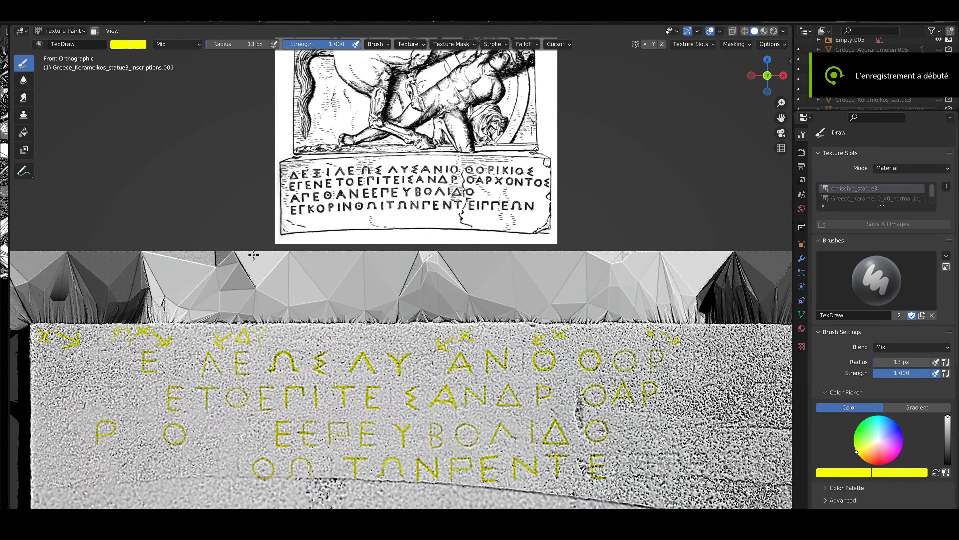
middle_click_drag(254, 255, 239, 278, "shift")
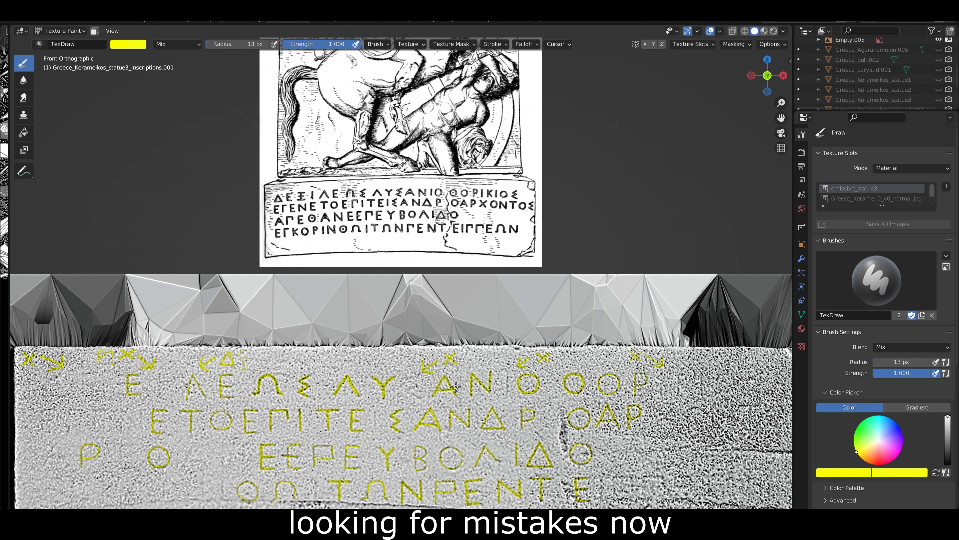
mouse_move(525, 385)
middle_mouse_down("shift")
mouse_move(307, 393)
mouse_move(551, 367)
middle_mouse_up("shift")
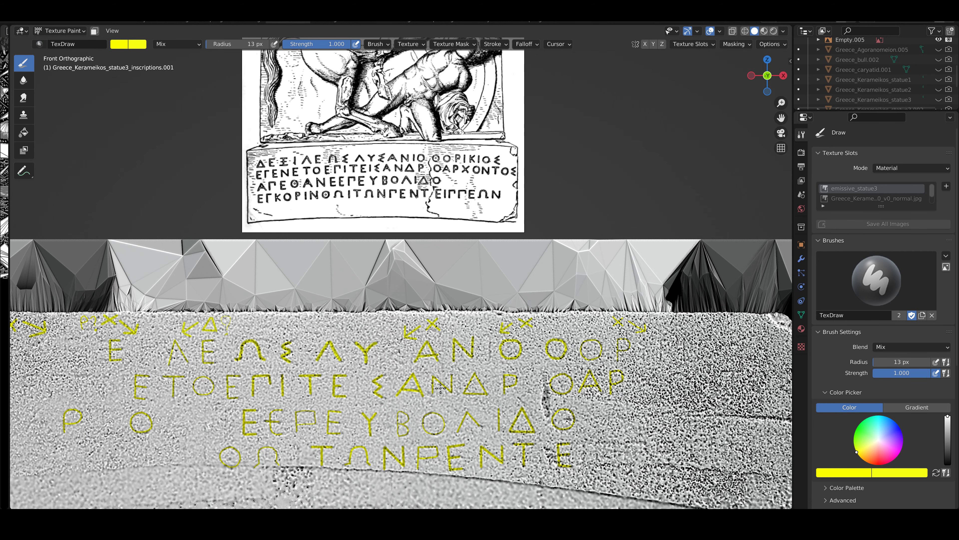
middle_click_drag(497, 385, 449, 395, "shift")
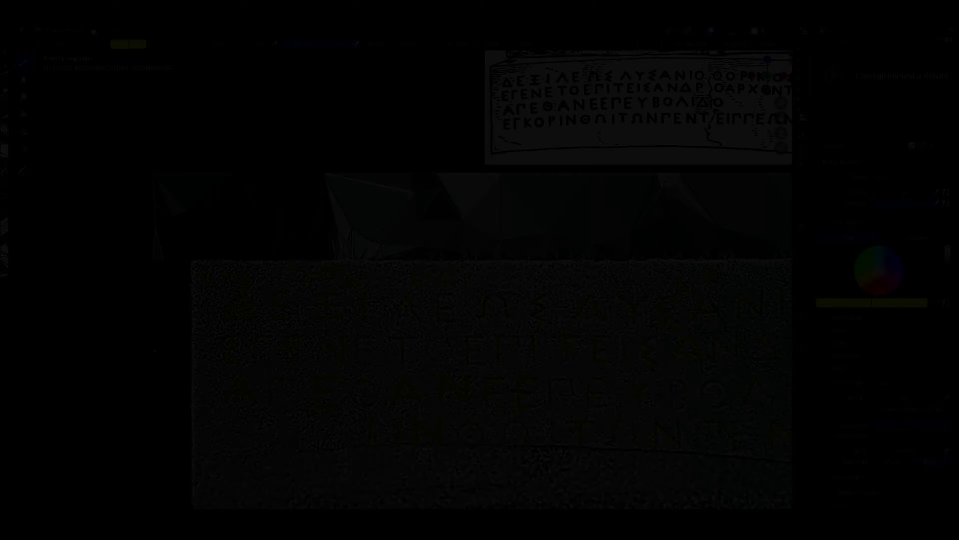
Step: Paint the missing O and K before OPIN and a straight letter stroke with Line strokes
scroll(378, 434, "up", 1)
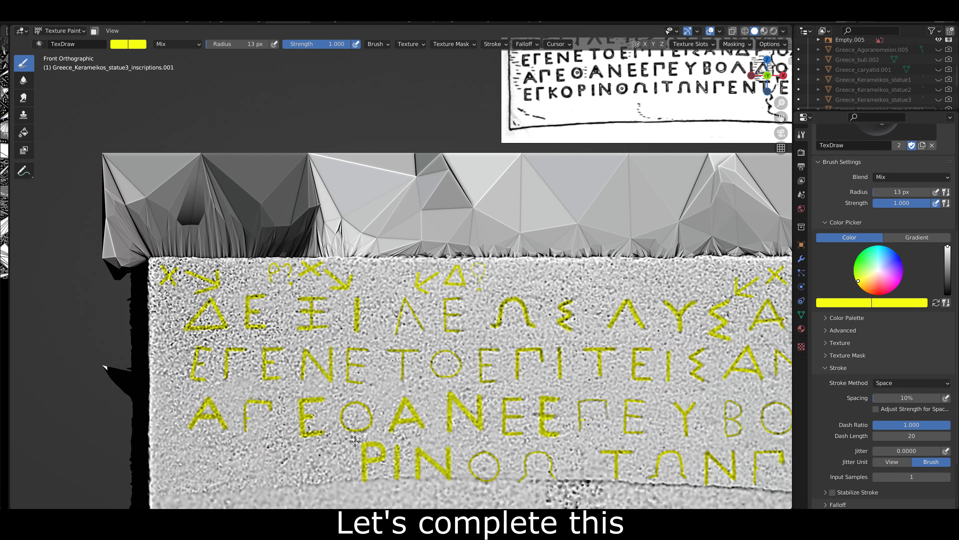
left_click_drag(329, 442, 278, 483)
left_click(912, 383)
left_click(906, 441)
left_click_drag(297, 446, 280, 467)
left_click_drag(282, 464, 297, 483)
left_click_drag(229, 484, 230, 448)
left_click_drag(231, 447, 249, 447)
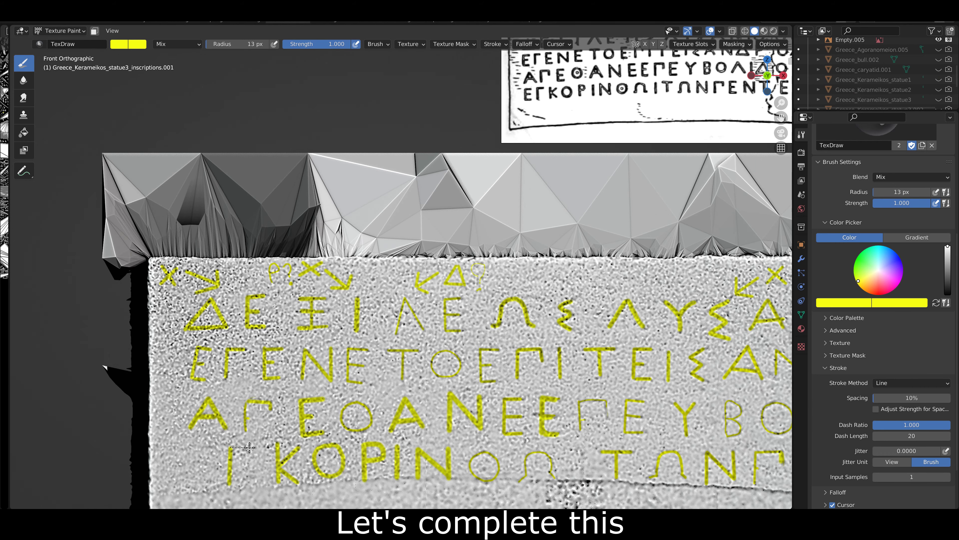
Step: Paint the Γ letters and the next vertical stroke further right on the bottom line
scroll(201, 484, "right", 5)
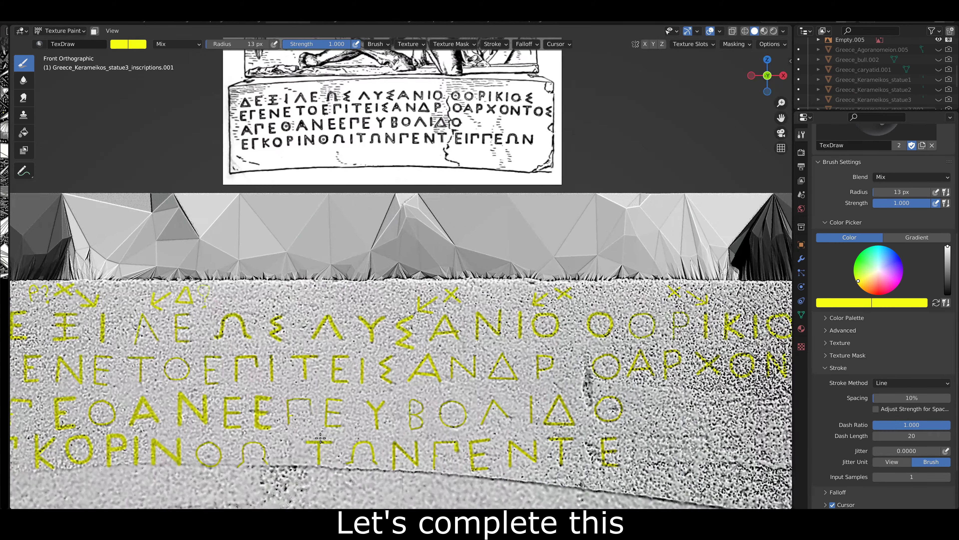
scroll(202, 484, "right", 3)
left_click_drag(531, 452, 531, 425)
mouse_move(531, 426)
left_mouse_down()
mouse_move(550, 425)
mouse_move(550, 434)
left_mouse_up()
left_click_drag(569, 458, 568, 427)
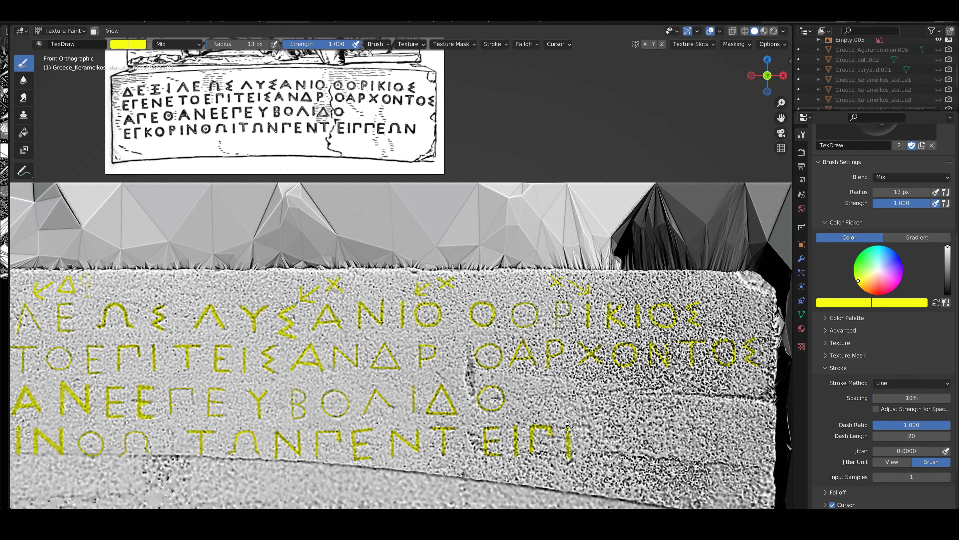
key("s")
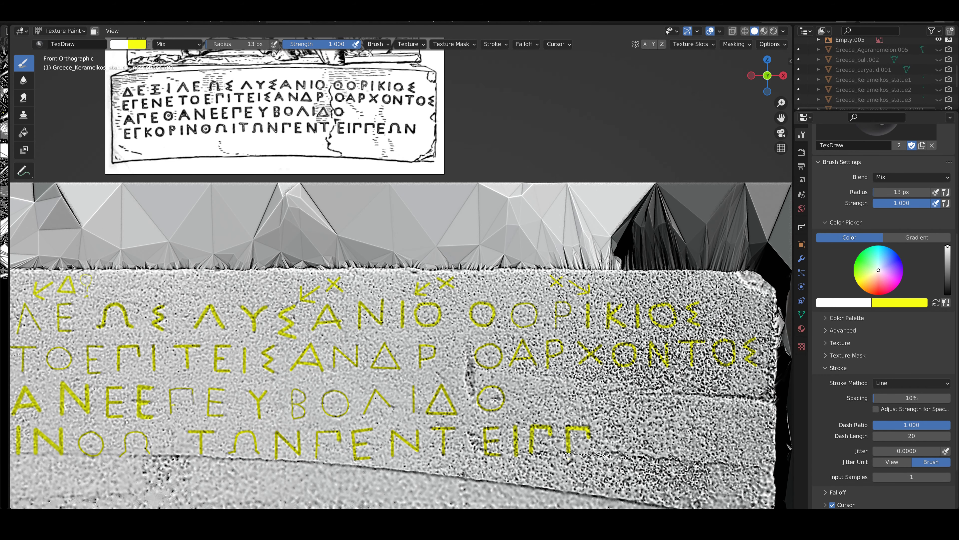
key("s")
Step: Paint the E from four straight strokes, then return to Space strokes and undo a stray dash
left_click_drag(604, 424, 604, 454)
left_click_drag(605, 454, 618, 453)
left_click_drag(605, 437, 616, 438)
left_click_drag(606, 426, 619, 426)
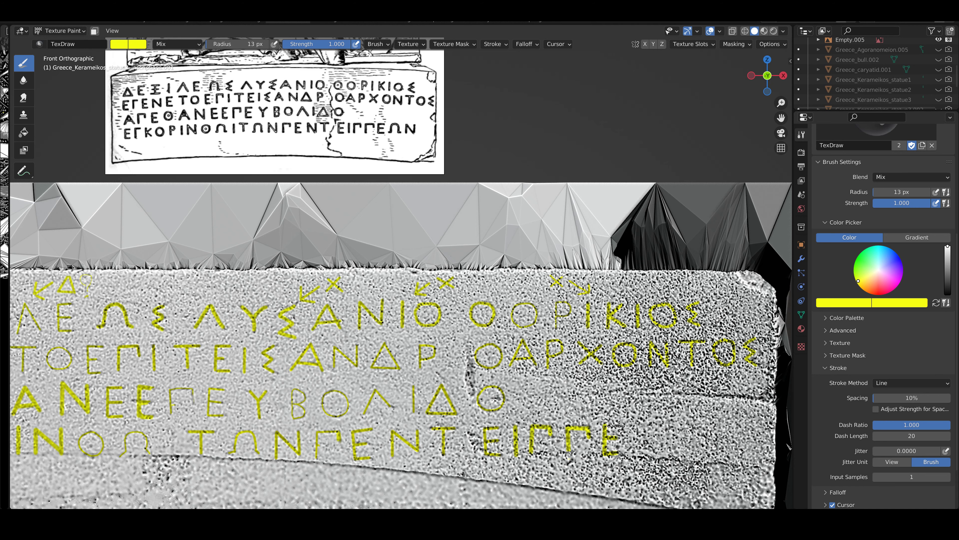
left_click(912, 382)
left_click(893, 420)
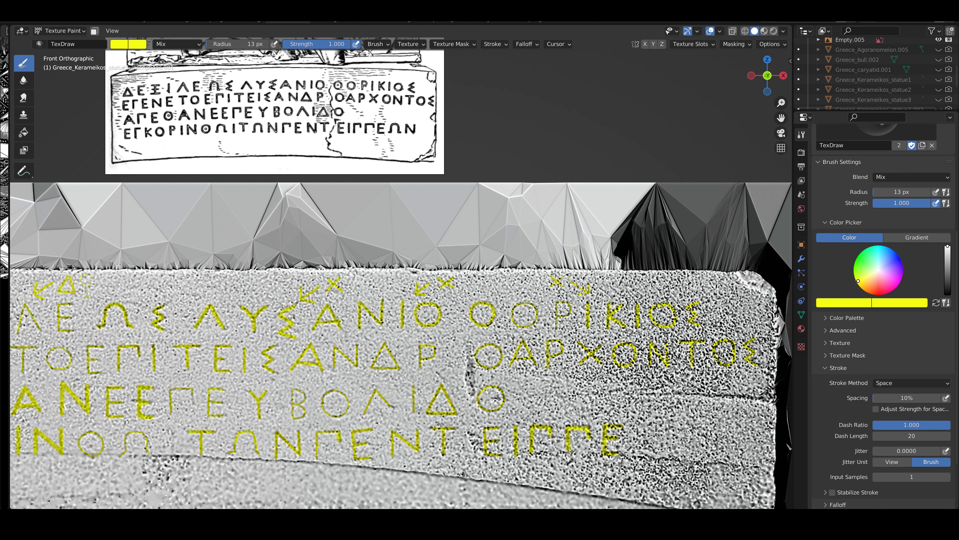
key("ctrl+z")
Step: Paint the curved Ω and the final N to complete ΕΩΝ on the bottom line
left_click_drag(636, 454, 658, 433)
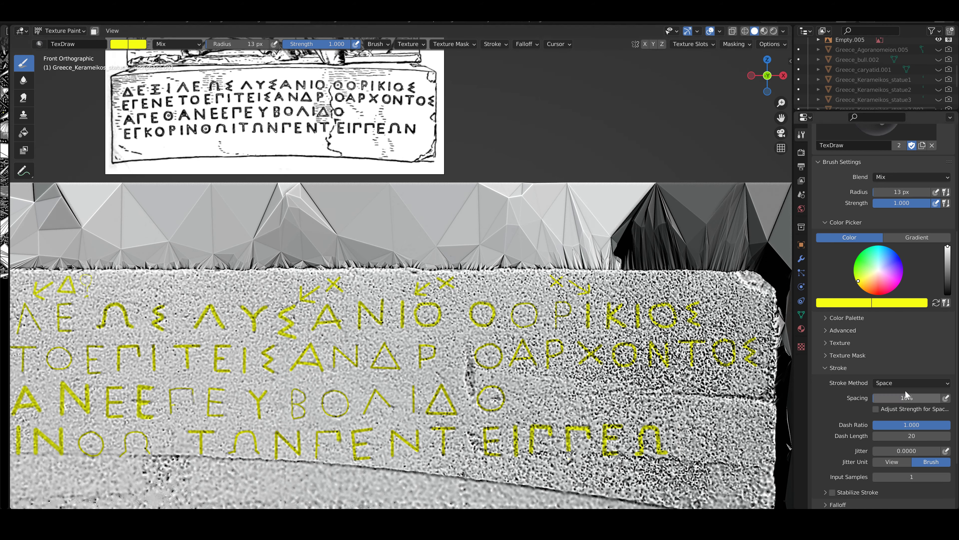
left_click(912, 382)
left_click(911, 421)
mouse_move(686, 453)
left_mouse_down()
mouse_move(685, 427)
mouse_move(699, 452)
left_mouse_up()
left_click_drag(700, 452, 700, 427)
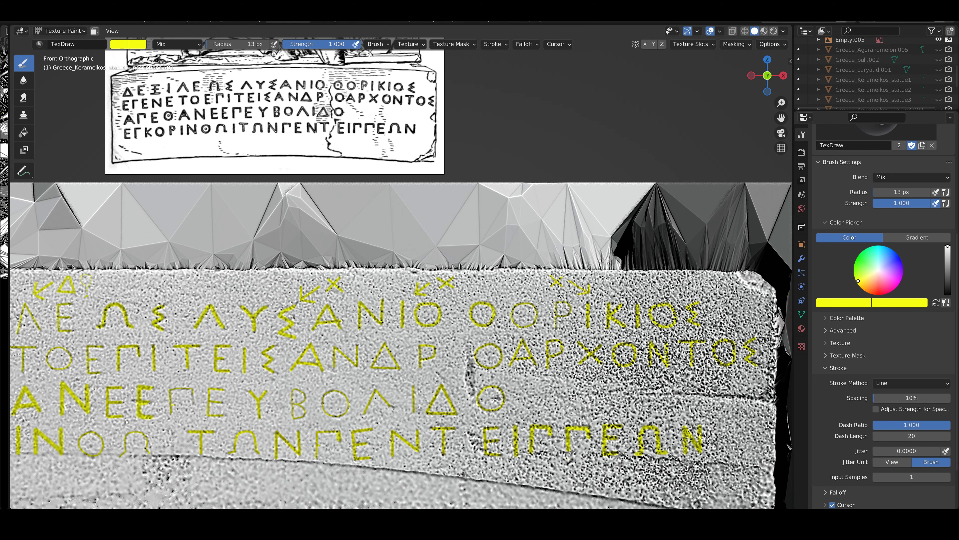
scroll(570, 416, "down", 2)
Step: Paint over the yellow guide marks above the inscription in white with a 24 px radius
left_click(912, 383)
left_click(912, 410)
right_click(559, 242)
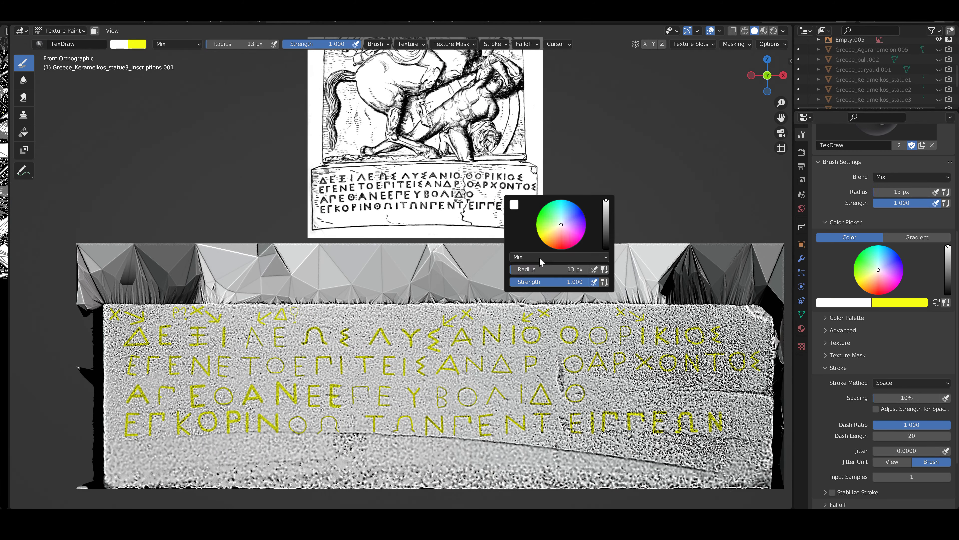
left_click(563, 220)
left_click_drag(454, 315, 445, 322)
left_click_drag(524, 318, 547, 312)
left_click_drag(618, 311, 644, 318)
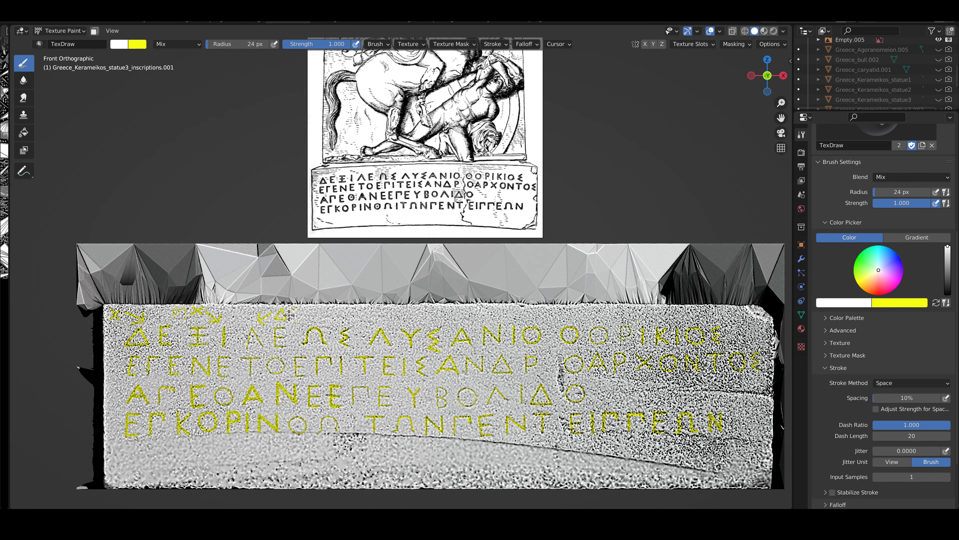
mouse_move(297, 313)
left_mouse_down()
mouse_move(260, 322)
mouse_move(182, 313)
left_mouse_up()
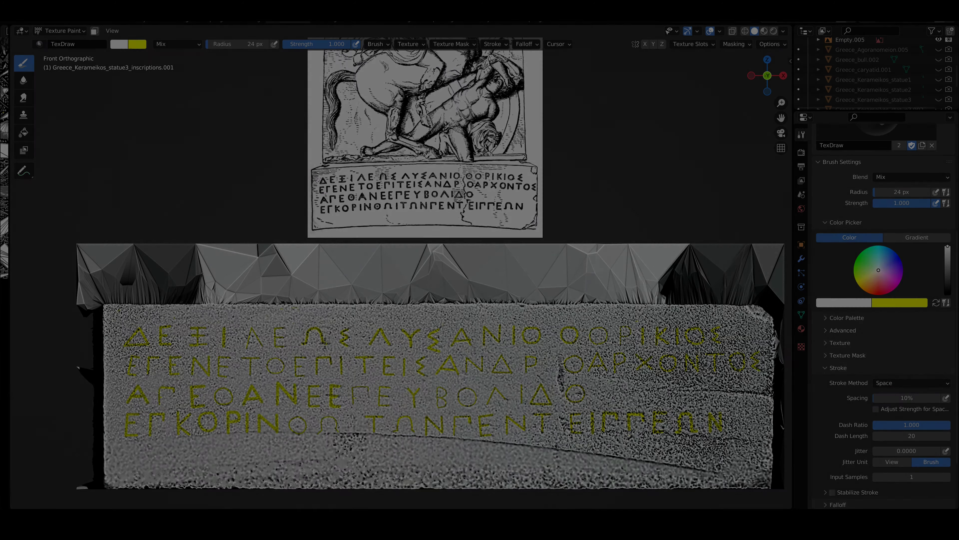